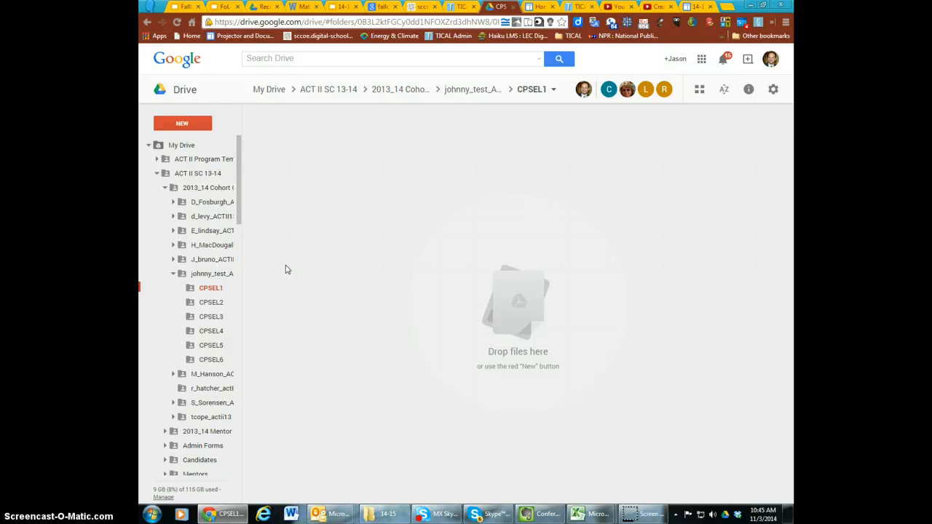
Check in the Drive settings that uploaded files are converted to Google Docs editor format, and close the settings
click(773, 90)
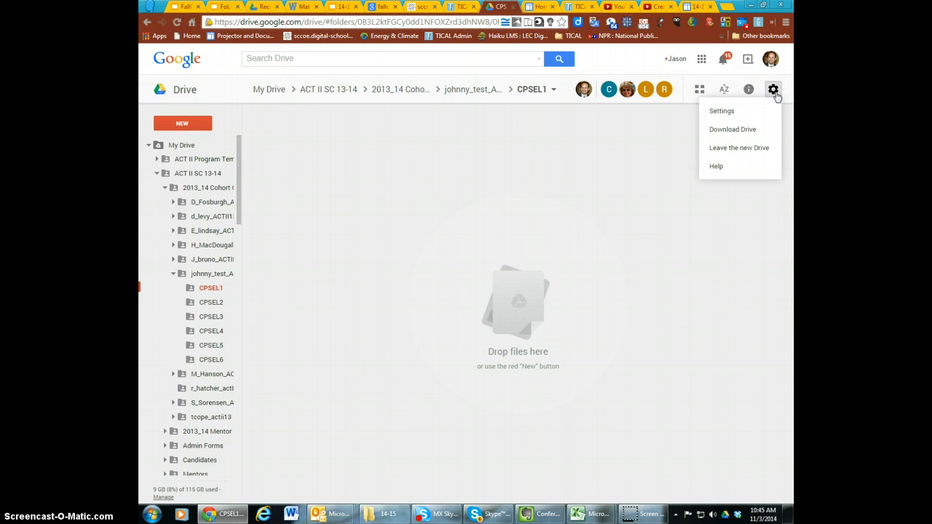
click(731, 110)
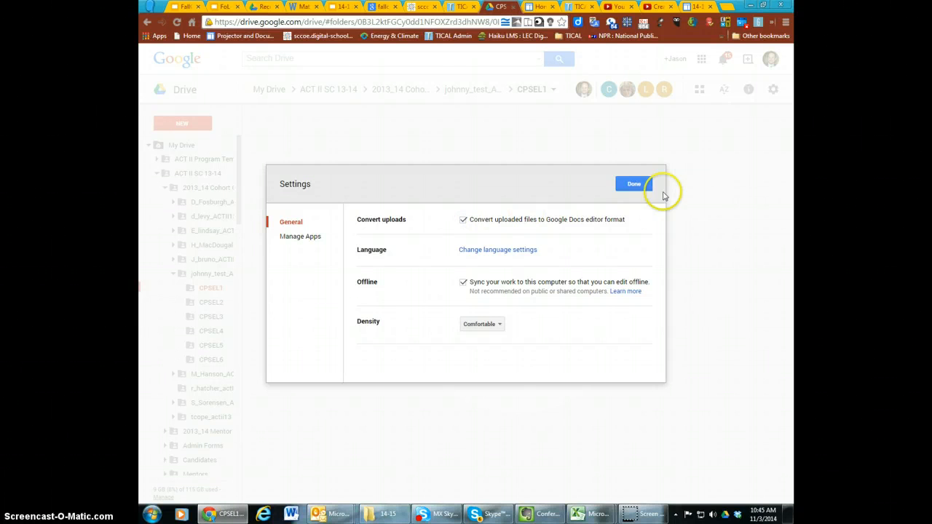
click(634, 184)
click(633, 188)
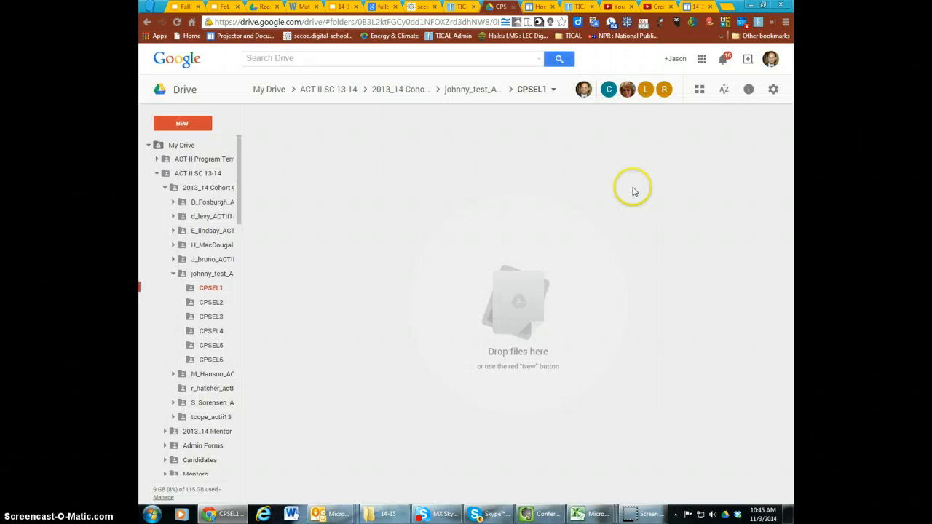
click(633, 182)
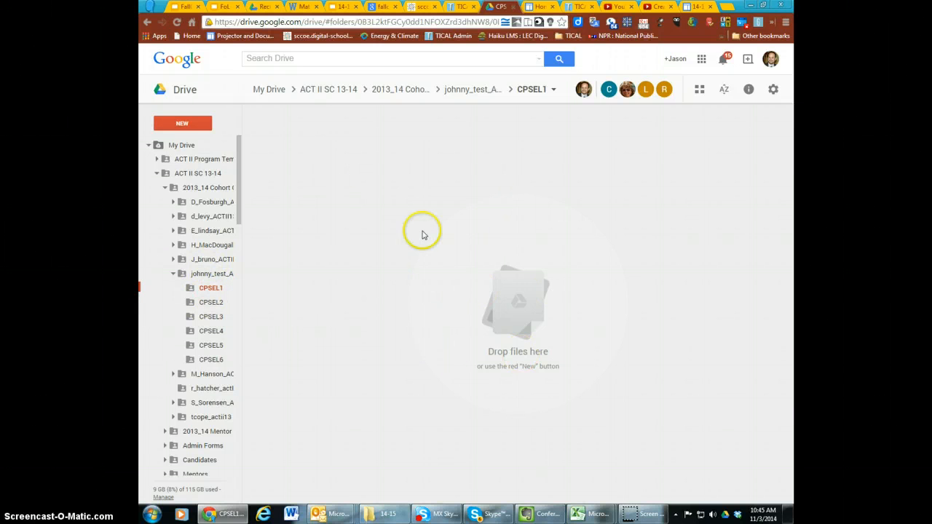
Upload the Word document Agenda_CA_cadre_Fall14 from the 14-15 folder inside TICALShared's Cadre folder
click(182, 125)
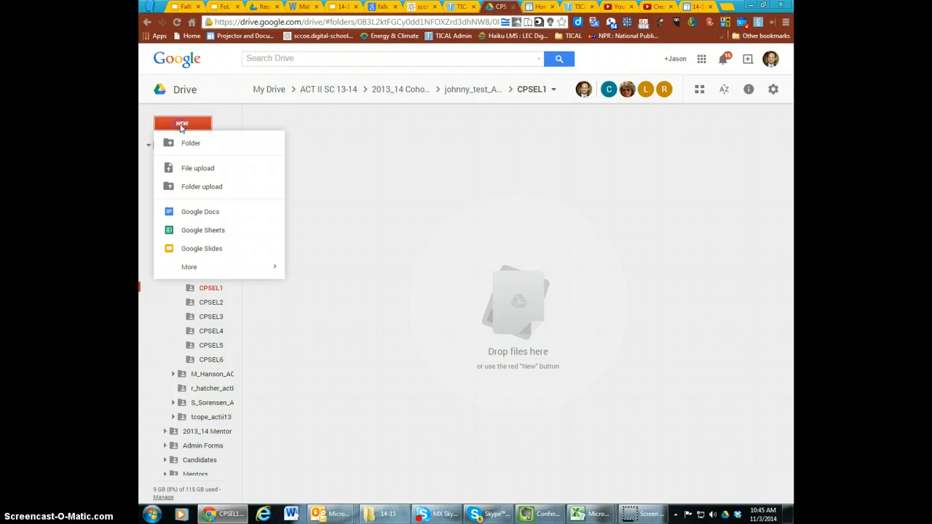
click(194, 169)
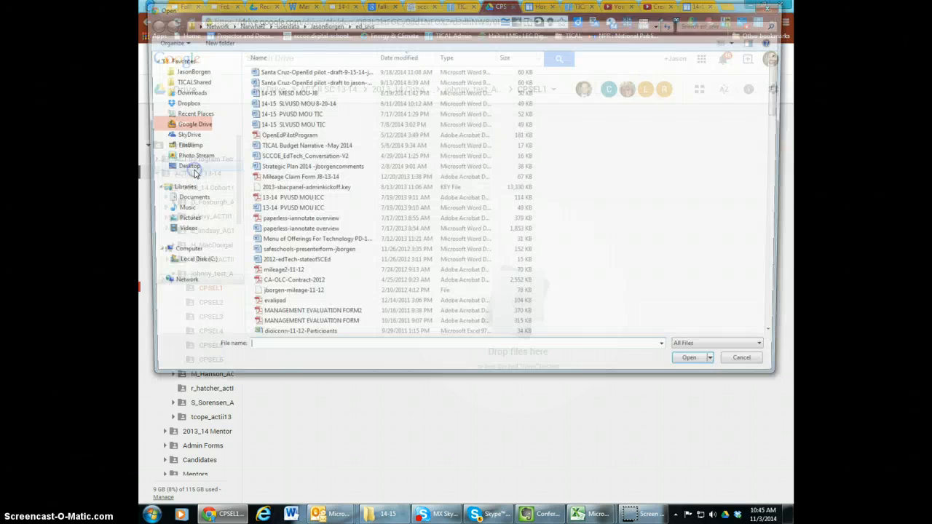
click(182, 81)
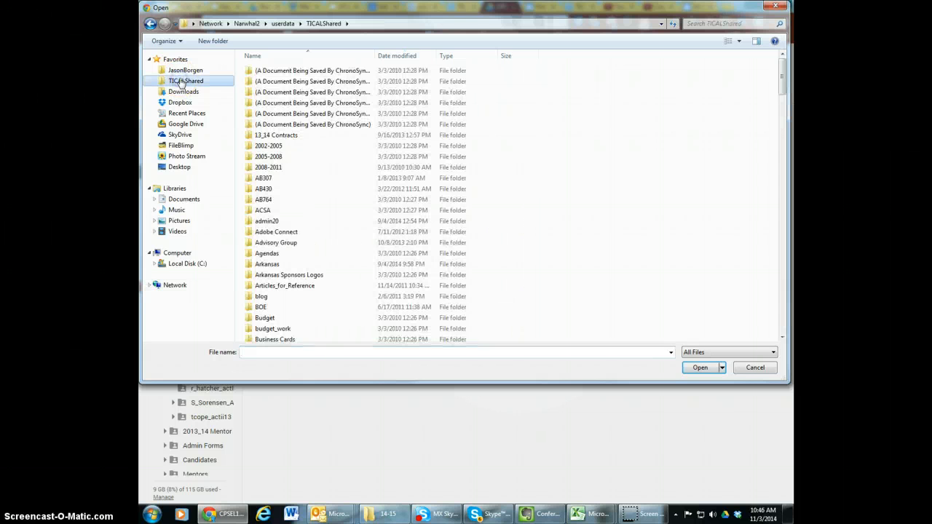
click(262, 306)
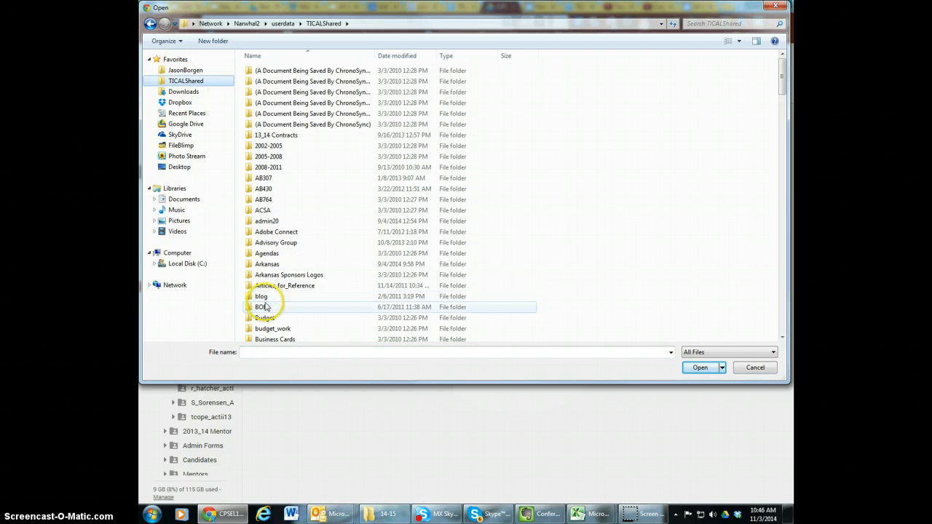
scroll(264, 306, down, 3)
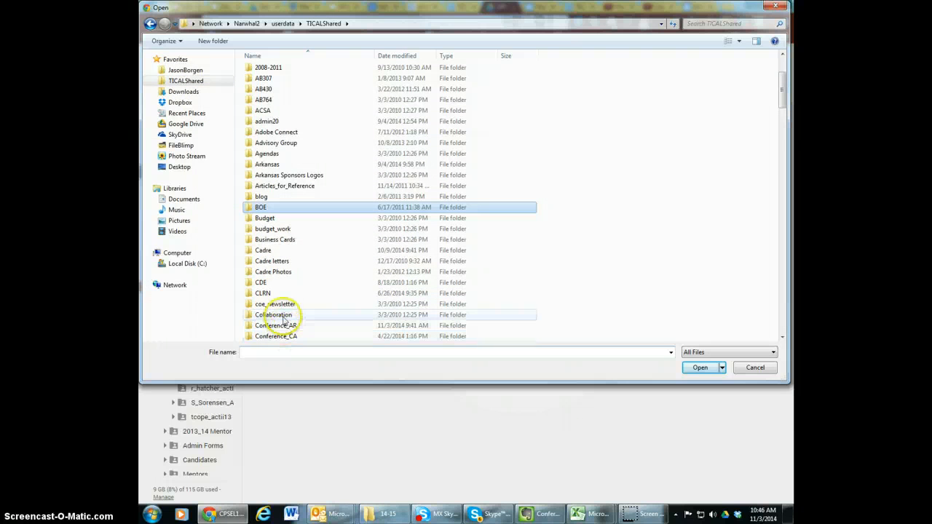
double_click(263, 250)
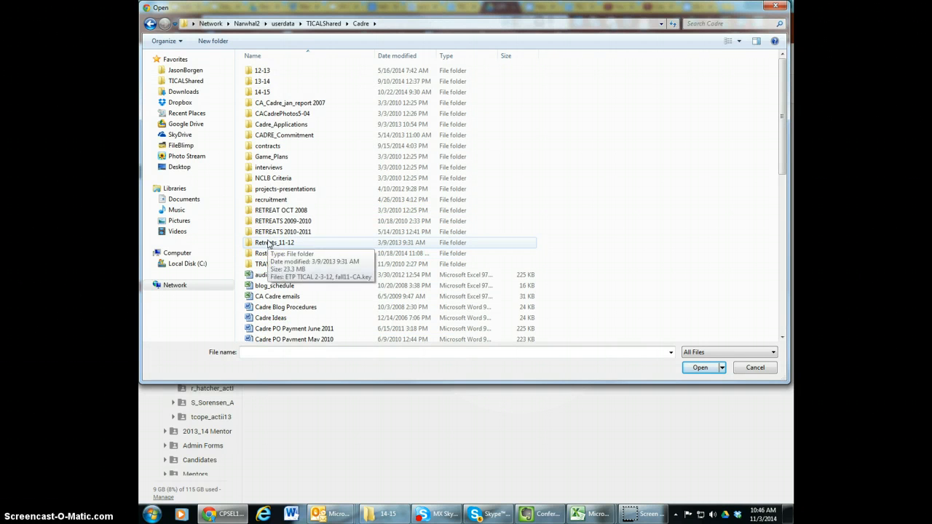
double_click(260, 92)
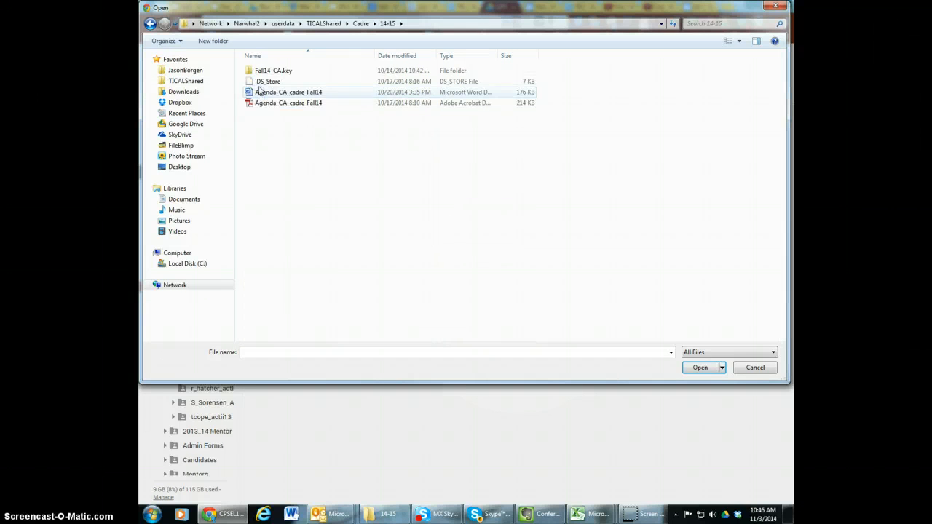
click(268, 94)
double_click(268, 95)
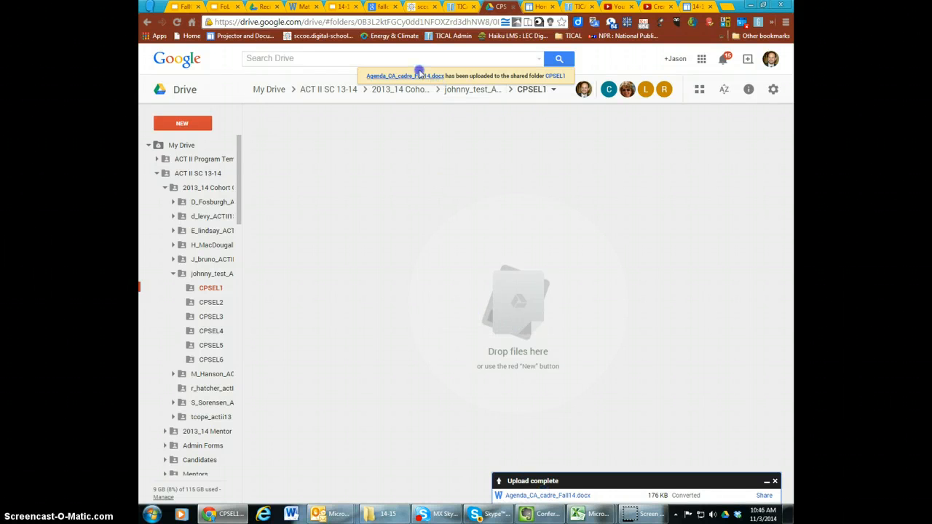
Move the uploaded Agenda_CA_cadre_Fall14 document from My Drive into the CPSEL1 folder, accepting sharing with that folder's members
click(547, 77)
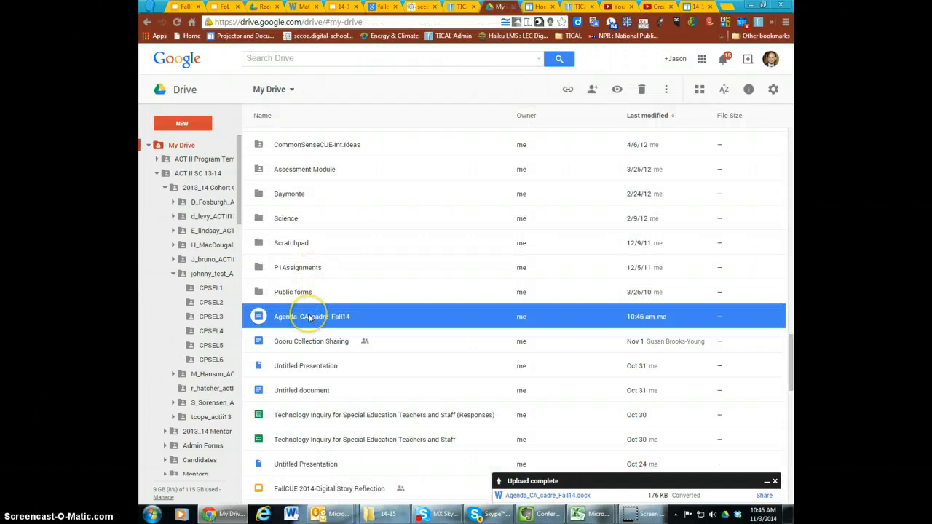
click(310, 319)
drag(308, 316, 209, 293)
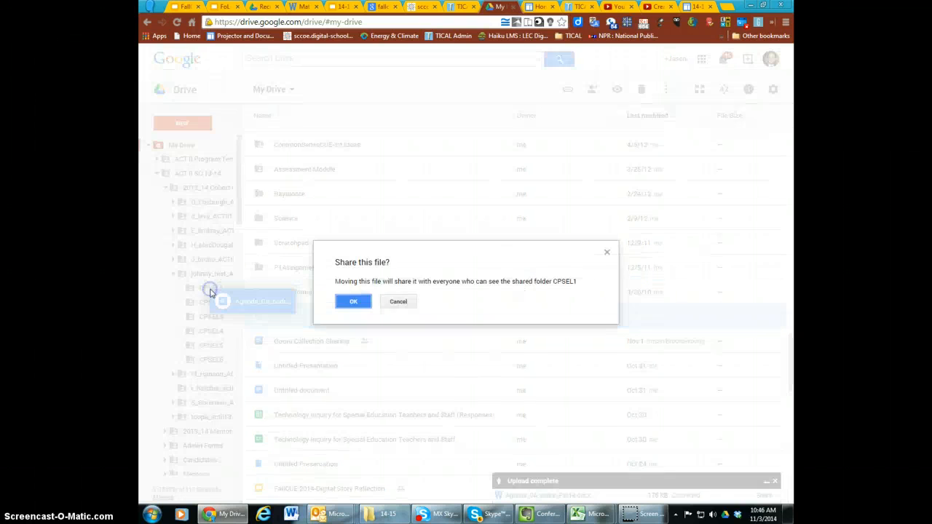
click(357, 302)
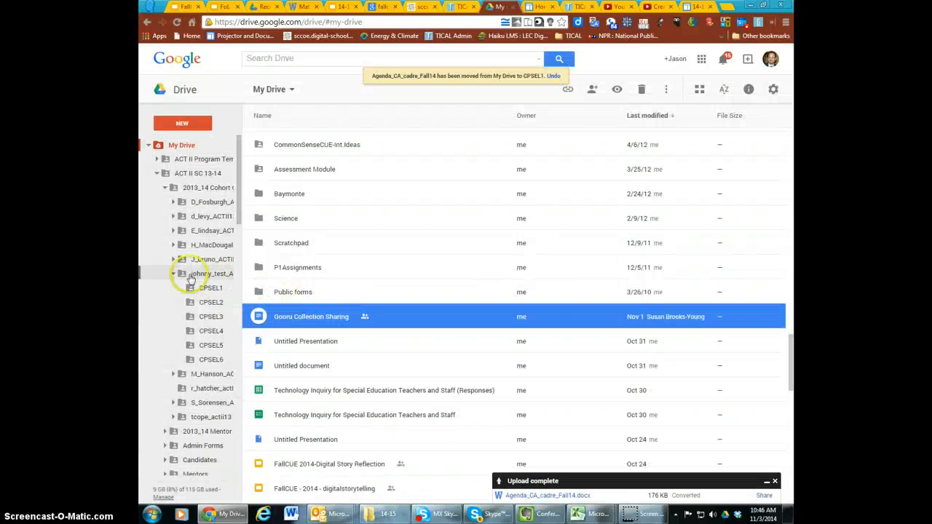
Open Agenda_CA_cadre_Fall14 from the CPSEL1 folder and review who has access in its advanced sharing settings
click(198, 288)
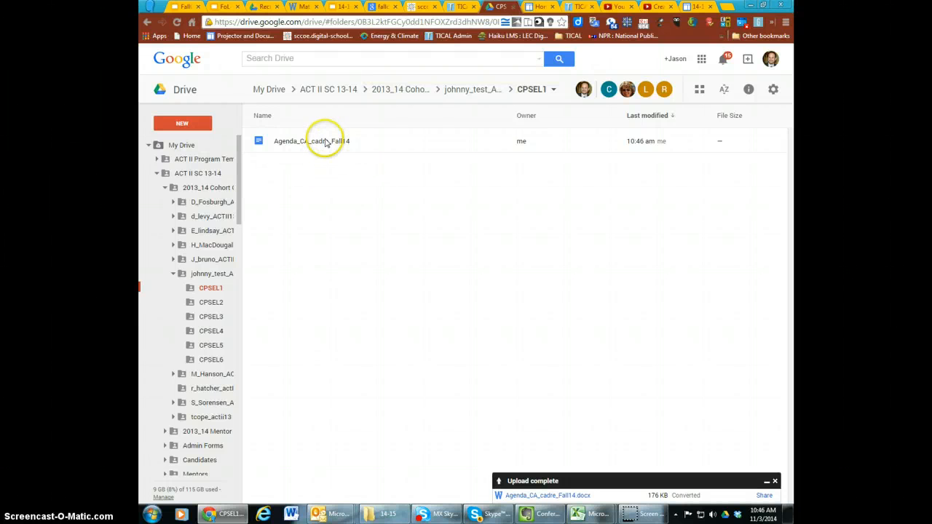
double_click(326, 141)
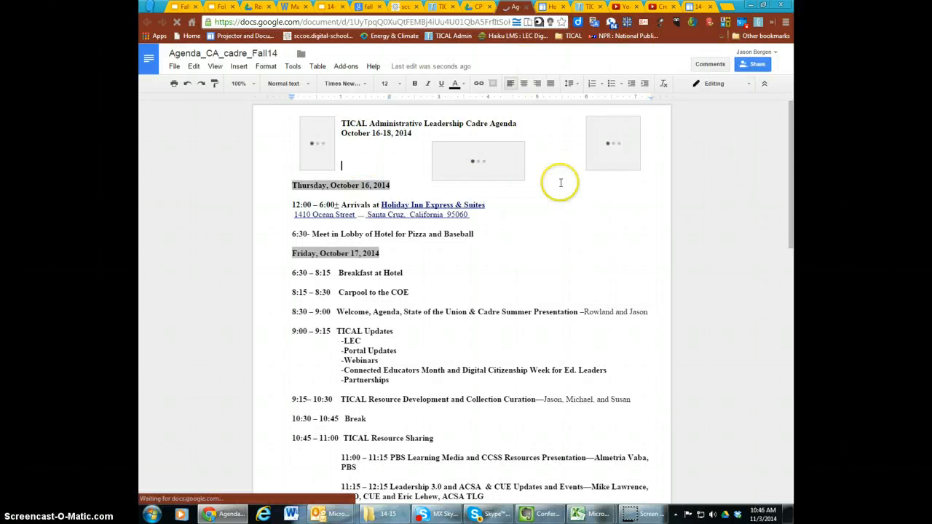
click(753, 69)
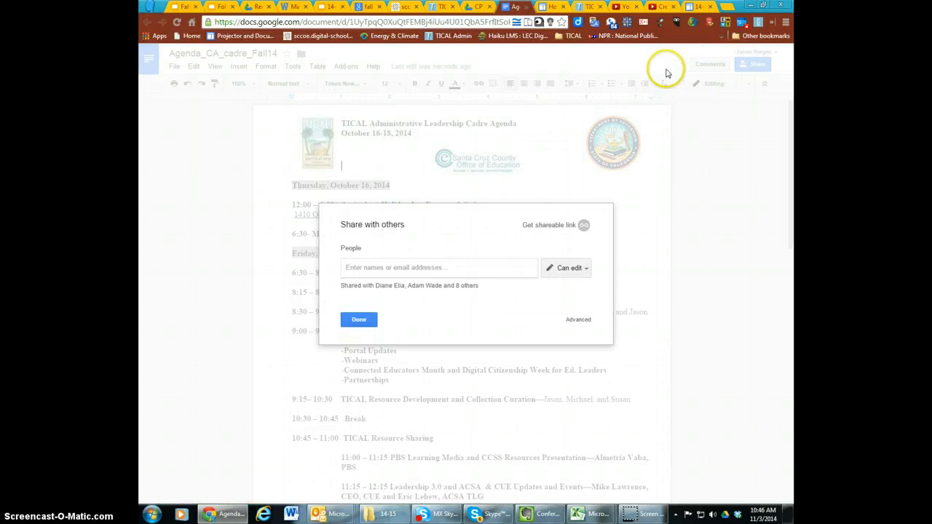
click(578, 320)
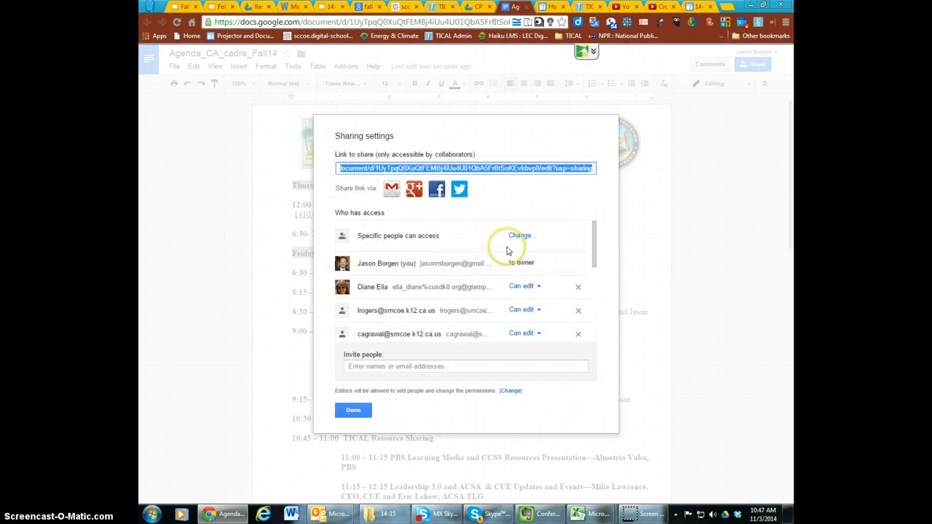
scroll(507, 251, down, 1)
scroll(508, 251, down, 3)
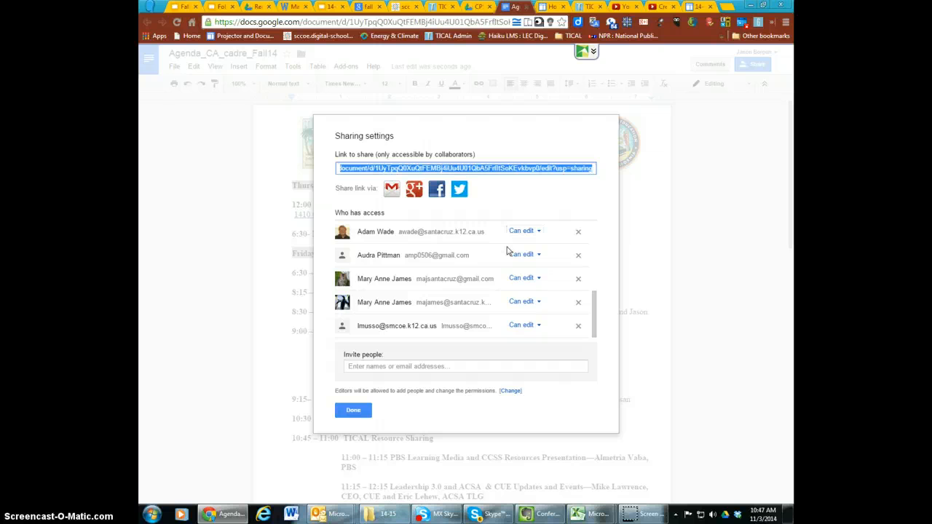
scroll(507, 251, up, 4)
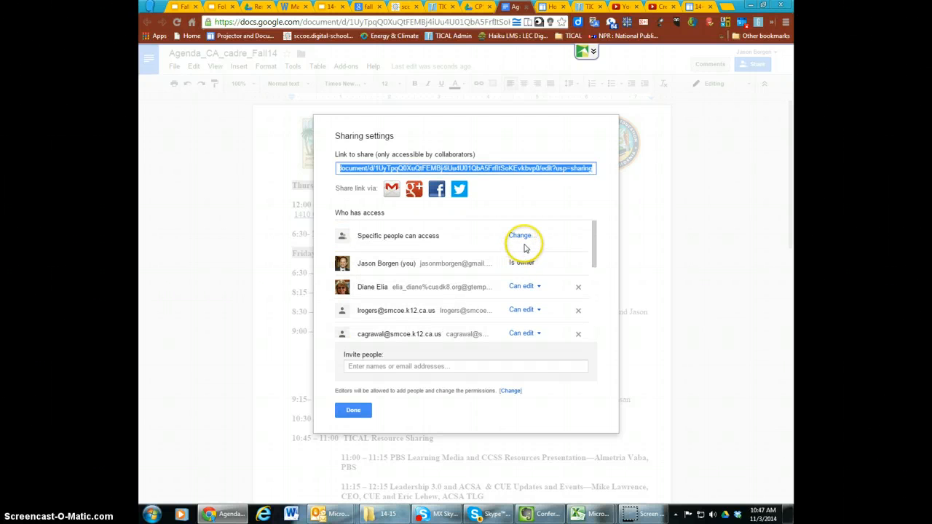
Set the document's link sharing to On - Public on the web, save it and close the sharing settings
click(526, 240)
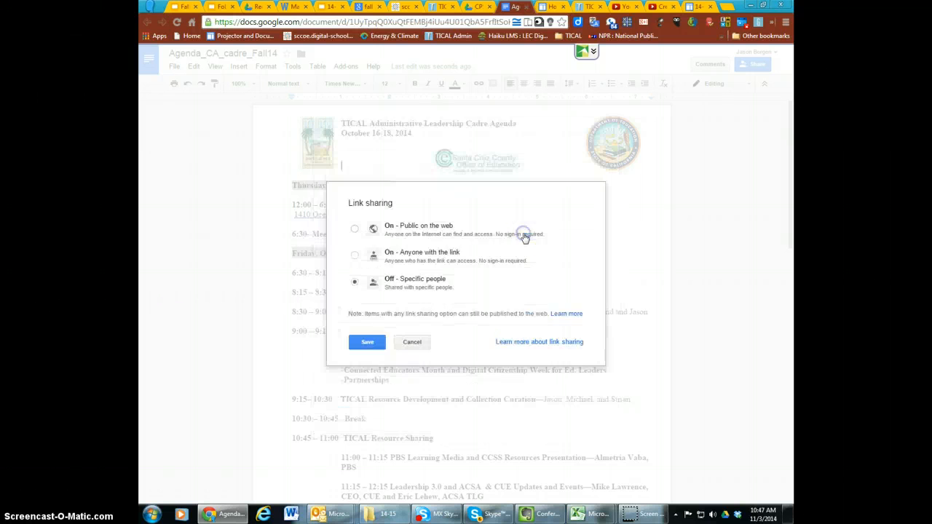
click(354, 230)
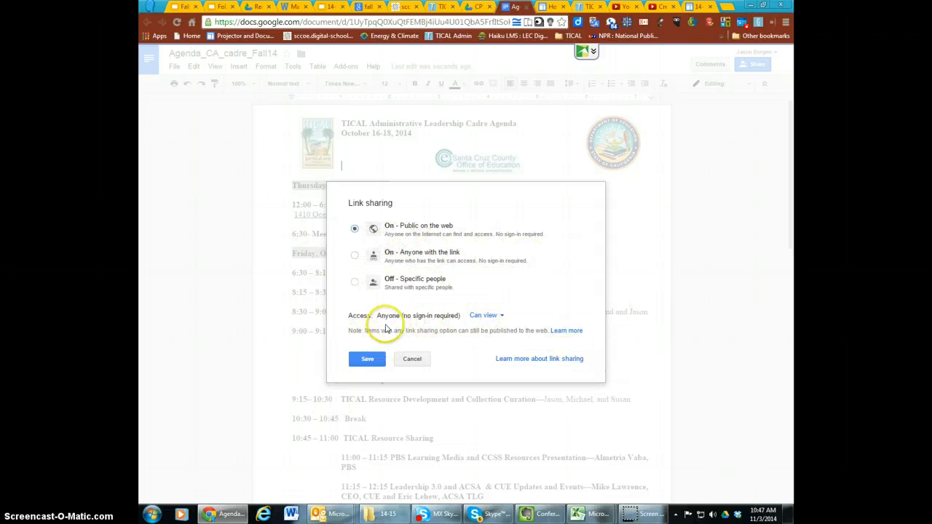
click(368, 359)
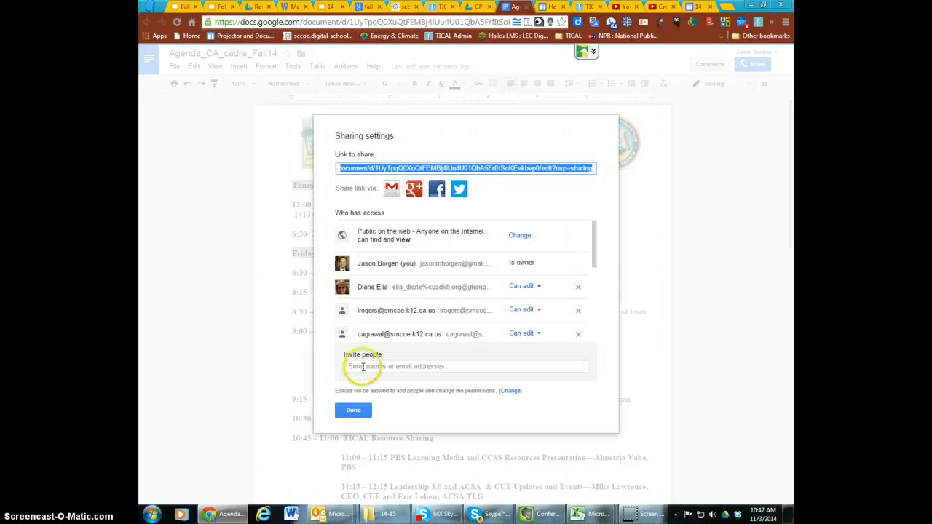
click(353, 411)
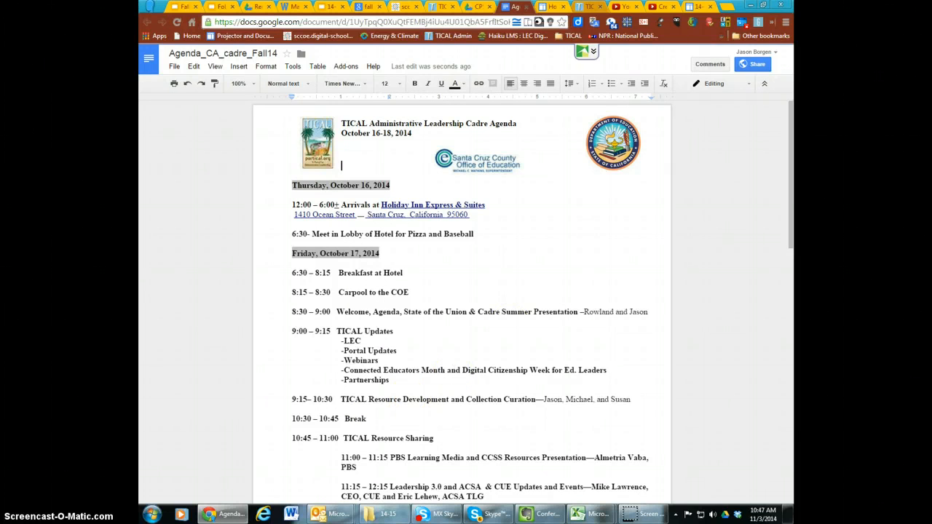
Switch to the Site Test Page in Google Sites and edit its Home page, placing the insertion point below the existing sentence
click(552, 6)
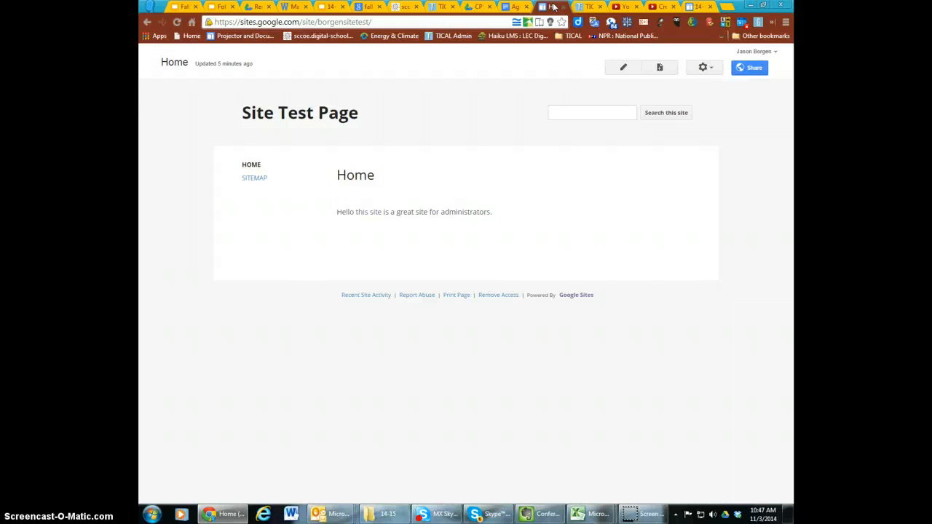
click(621, 68)
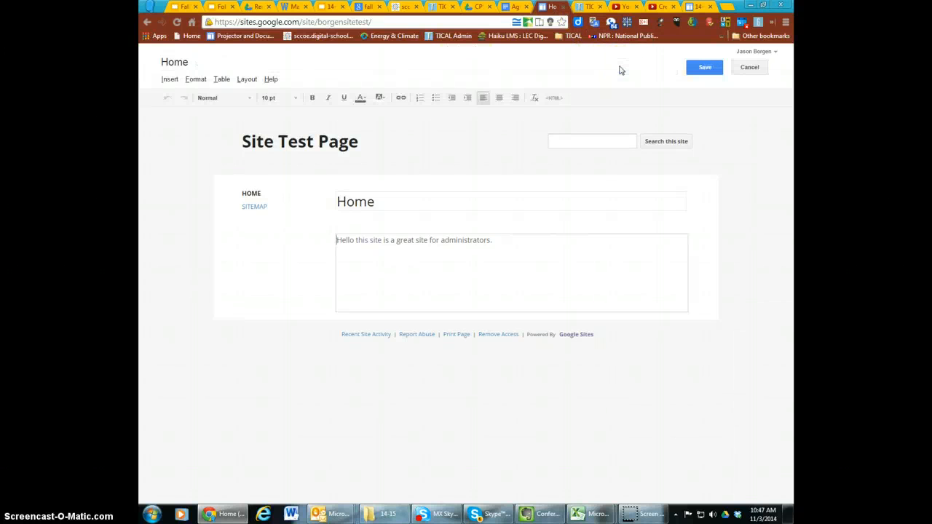
click(526, 239)
Start inserting a Drive document below the Home page's sentence, choosing Agenda_CA_cadre_Fall14 from the file picker in list view
click(171, 82)
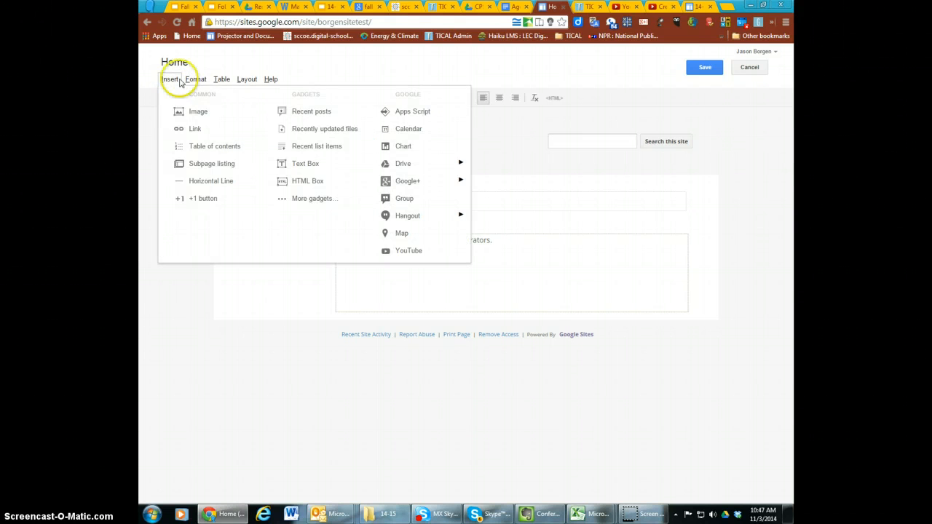
click(197, 80)
mouse_move(168, 80)
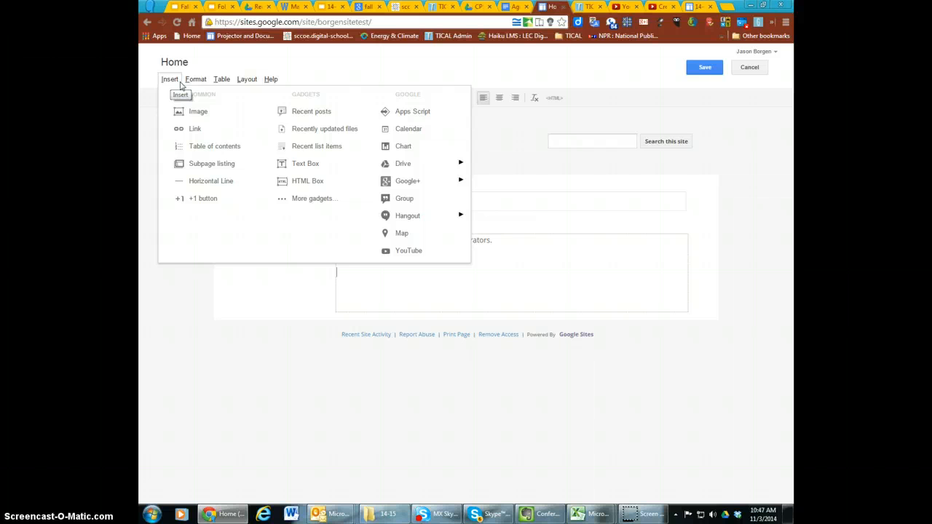
mouse_move(417, 165)
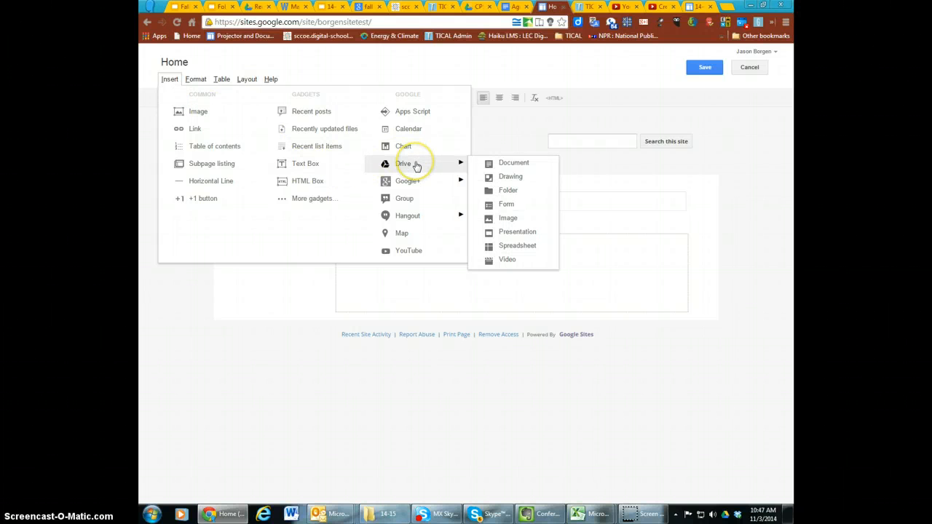
click(499, 165)
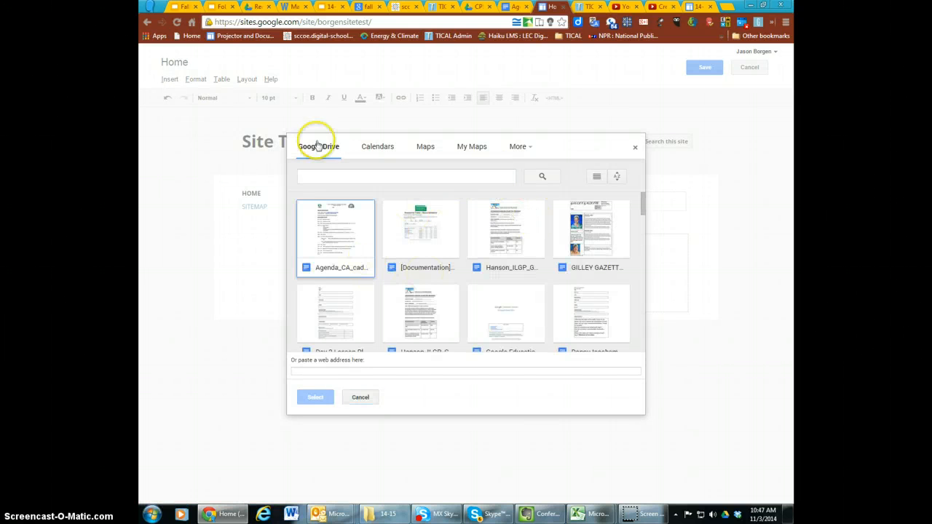
click(597, 180)
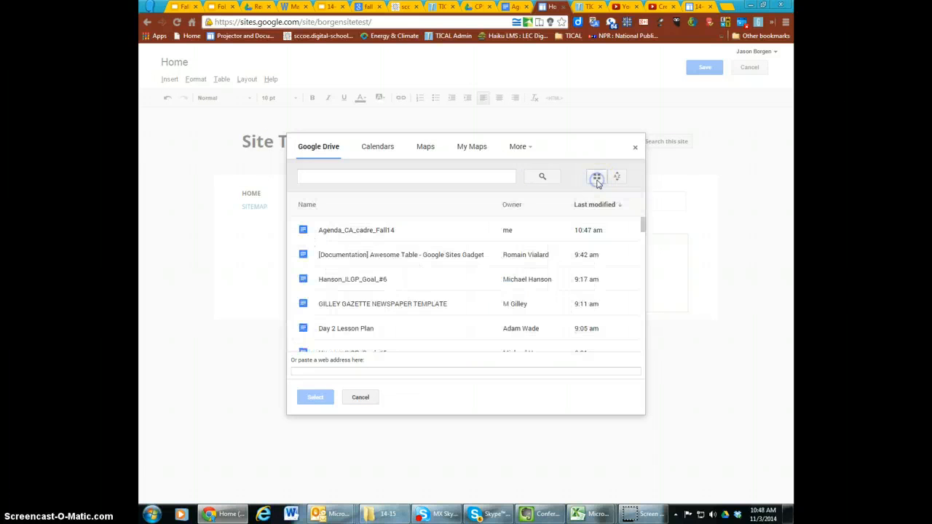
click(333, 230)
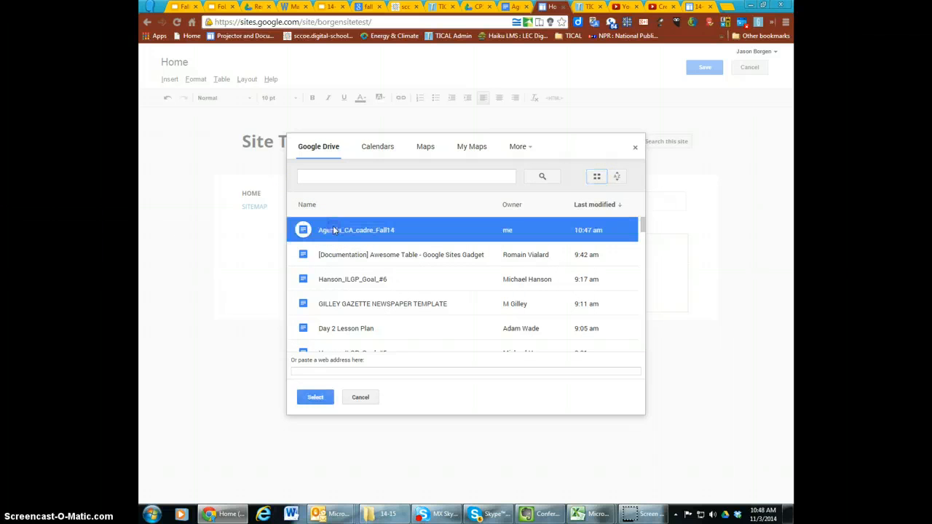
click(316, 397)
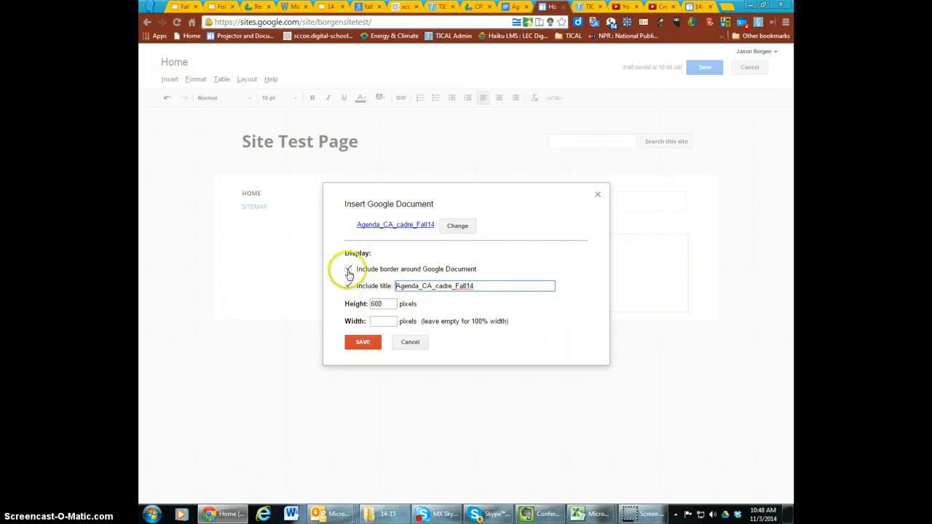
Insert Agenda_CA_cadre_Fall14 into the Home page with a border but without its title
click(348, 270)
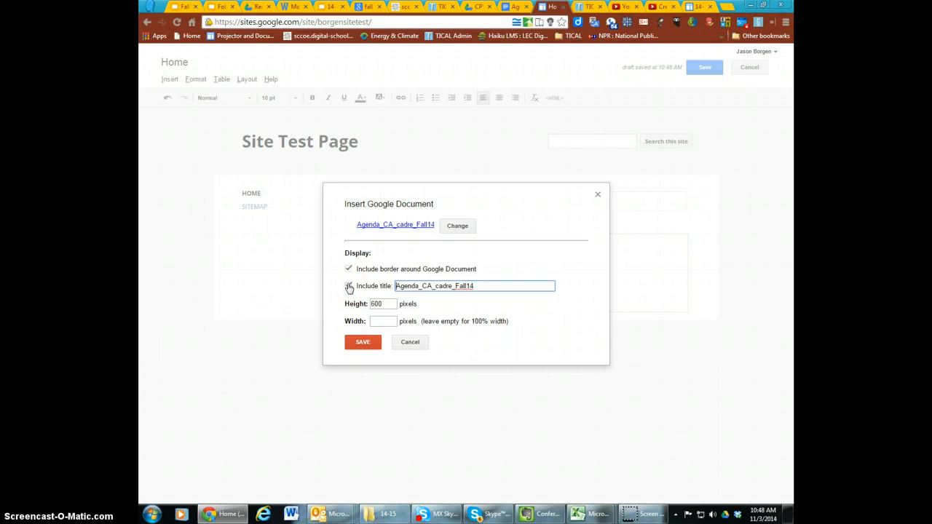
click(348, 287)
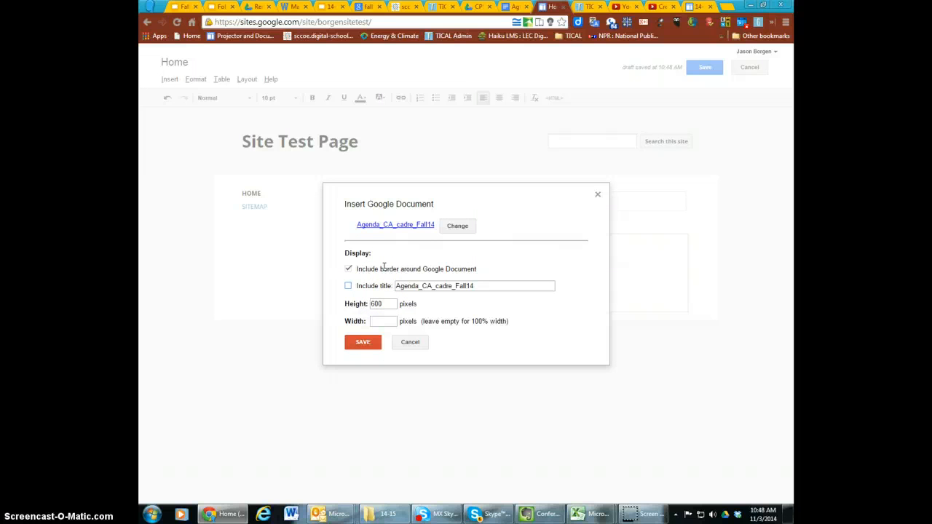
drag(391, 304, 376, 304)
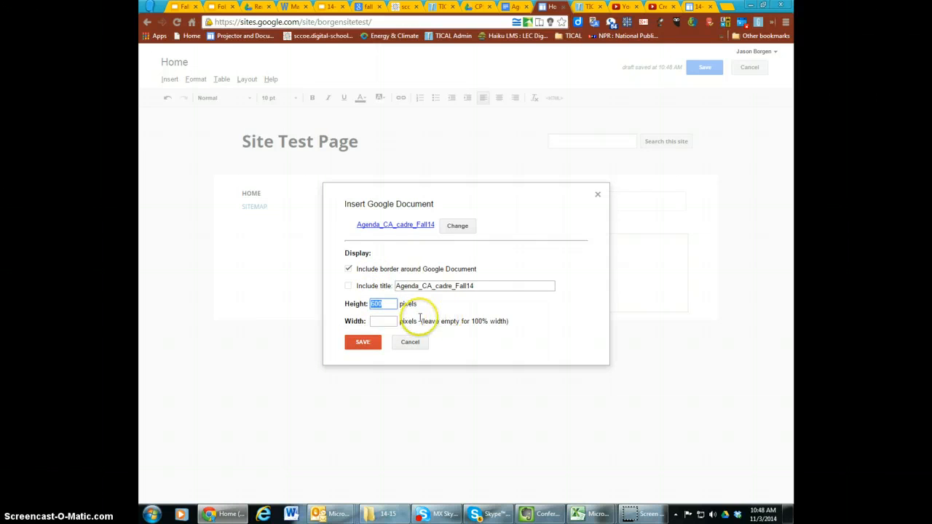
drag(533, 328, 488, 333)
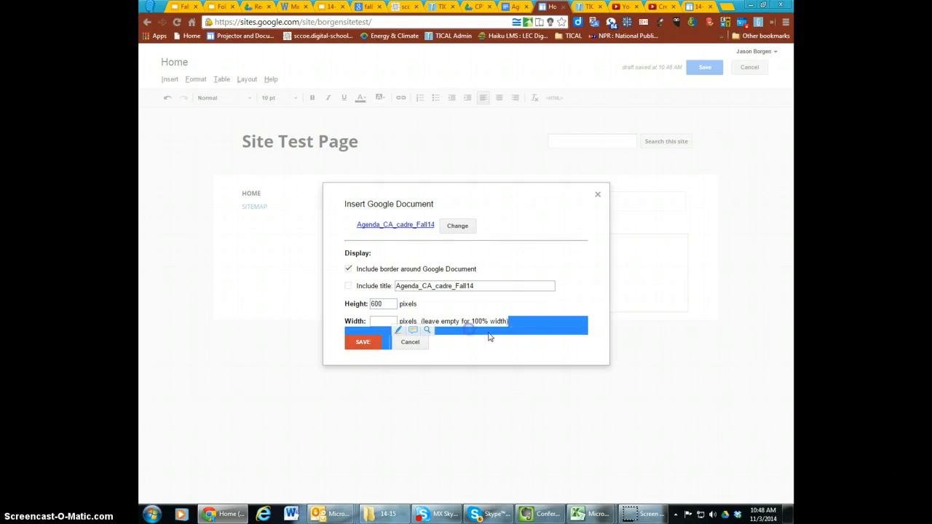
click(367, 342)
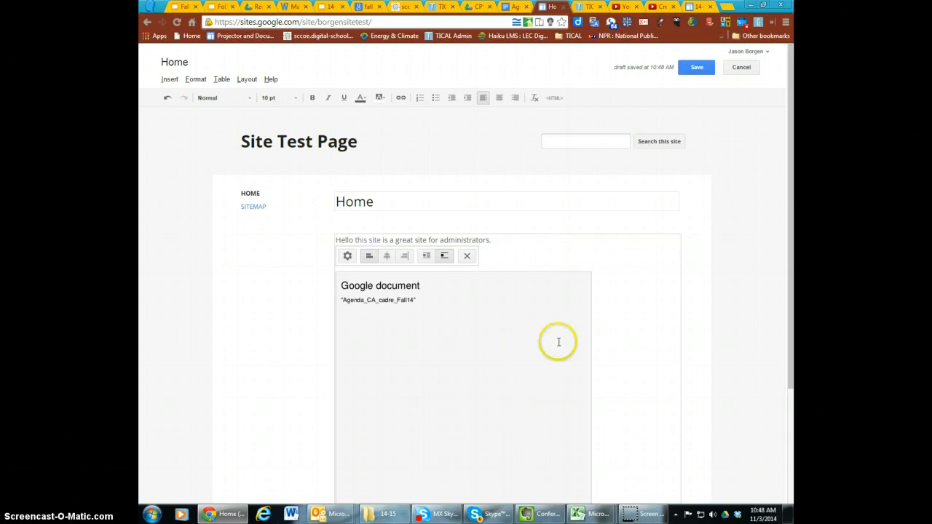
Save the Home page and look through the embedded agenda on the published page
click(695, 67)
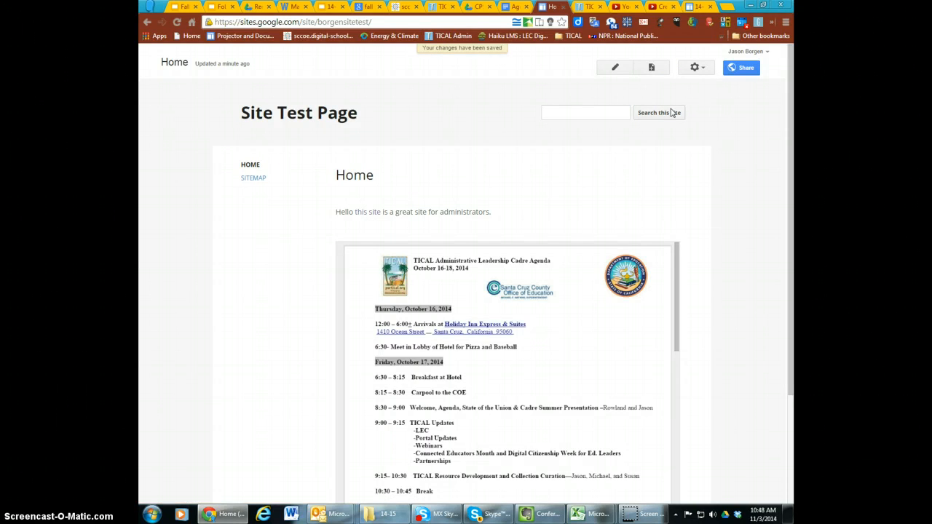
scroll(449, 284, down, 3)
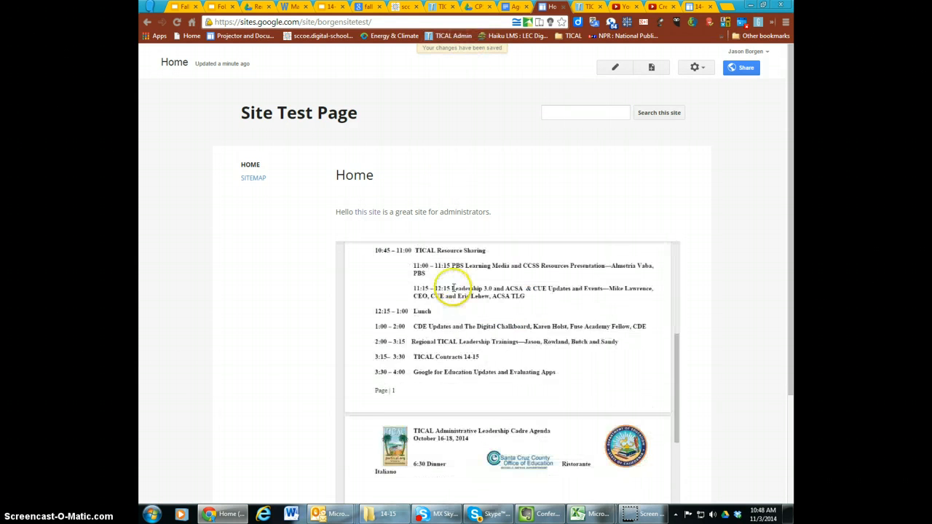
scroll(451, 280, down, 4)
scroll(426, 408, up, 3)
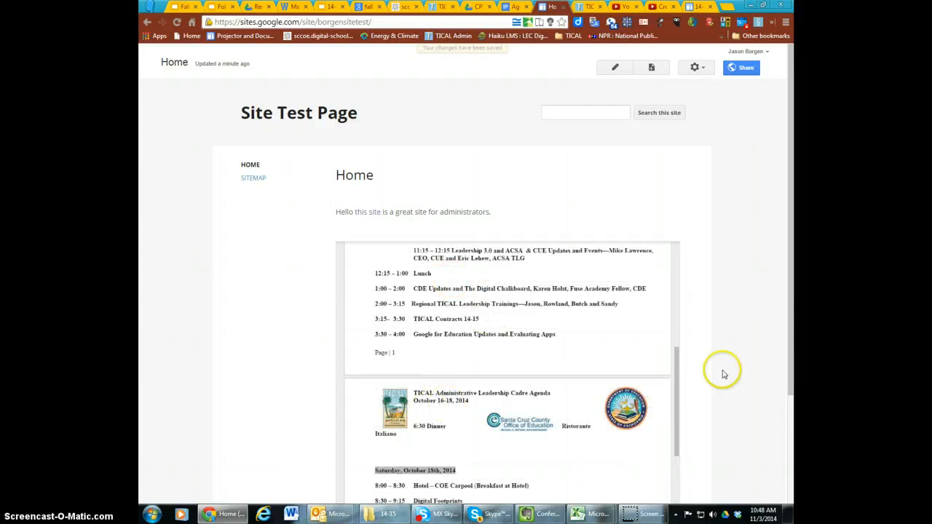
scroll(788, 350, down, 3)
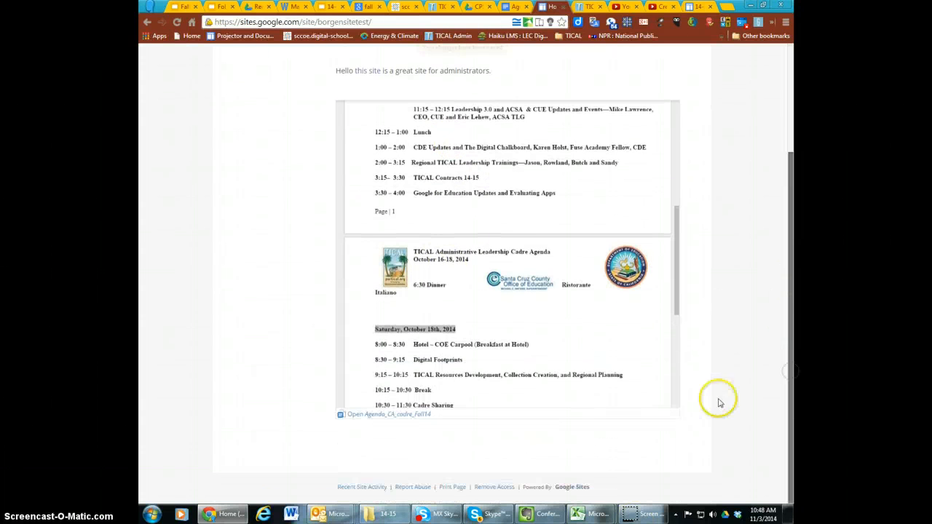
scroll(650, 329, down, 3)
scroll(594, 327, up, 10)
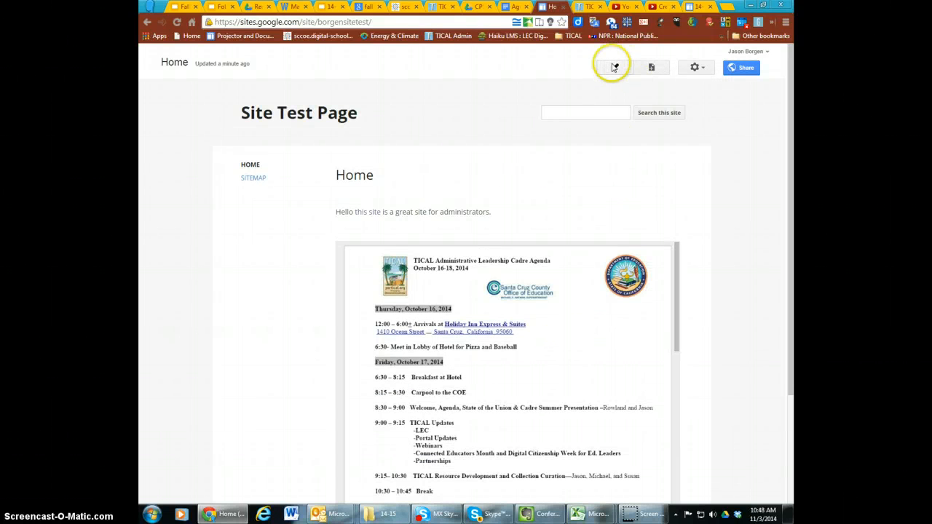
Edit the Home page again and add the text "My Agenda" above the embedded document, formatted as Heading (H2)
click(614, 67)
click(356, 261)
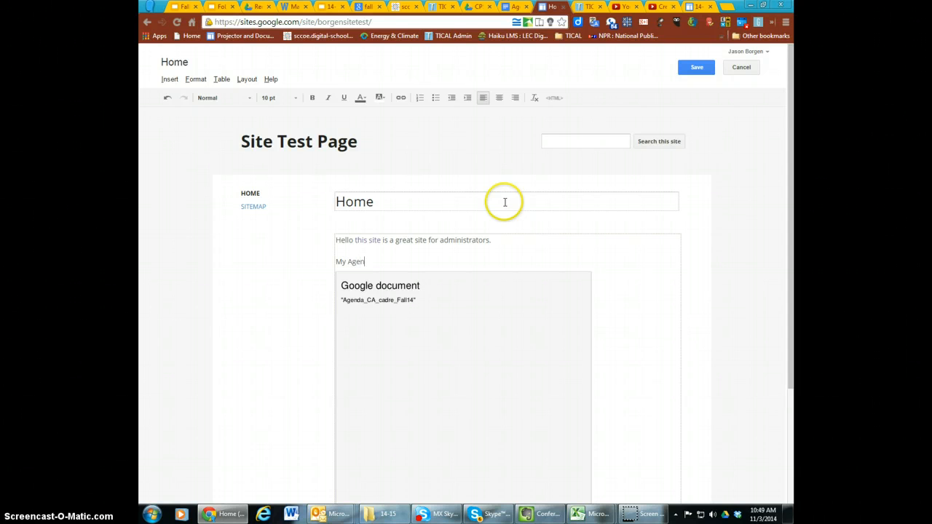
click(380, 260)
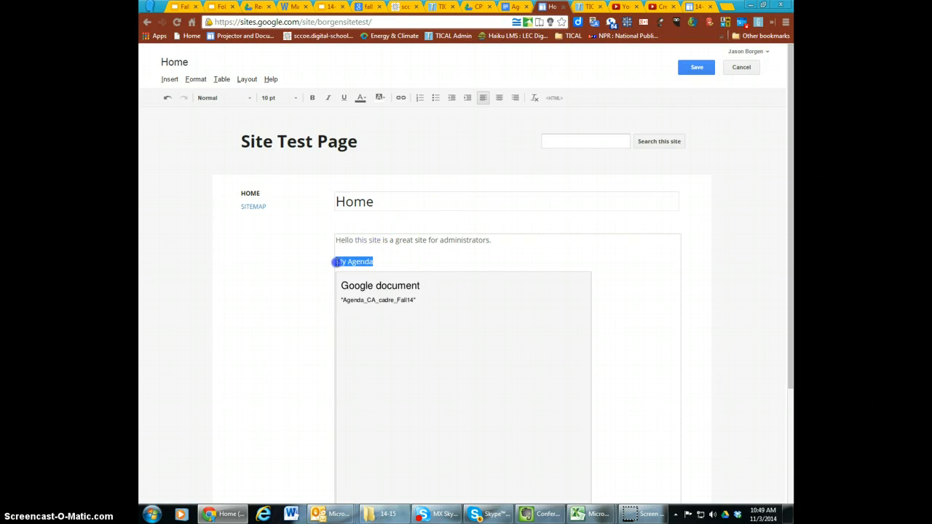
click(245, 80)
mouse_move(193, 83)
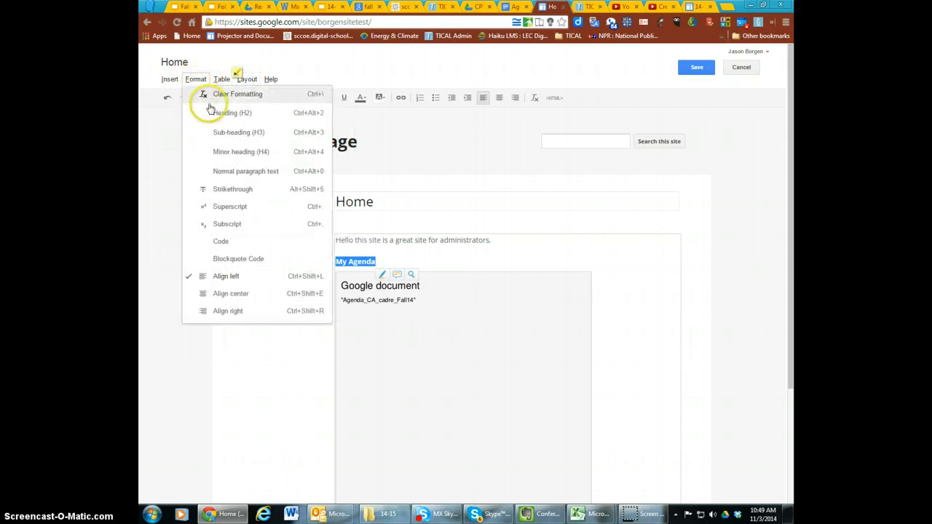
click(212, 109)
Set the embedded agenda document's height to 1000 pixels in its properties
click(547, 355)
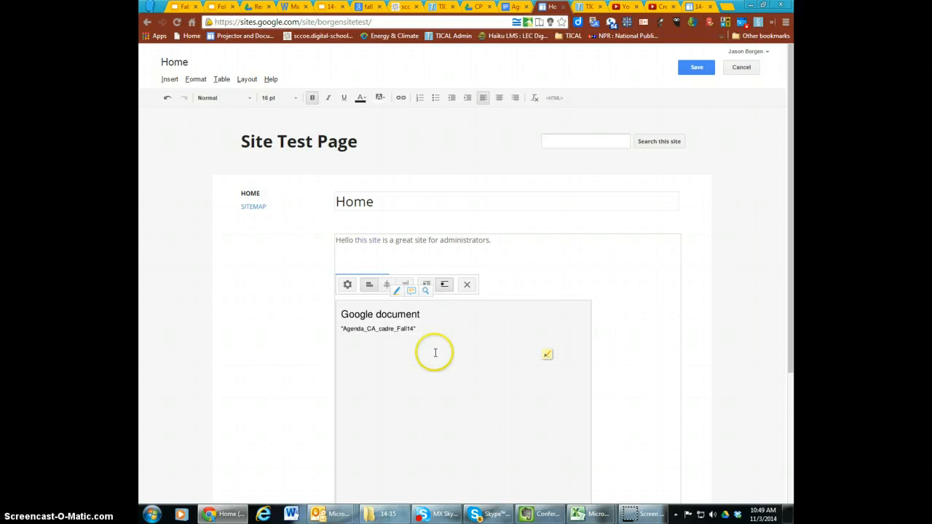
click(347, 285)
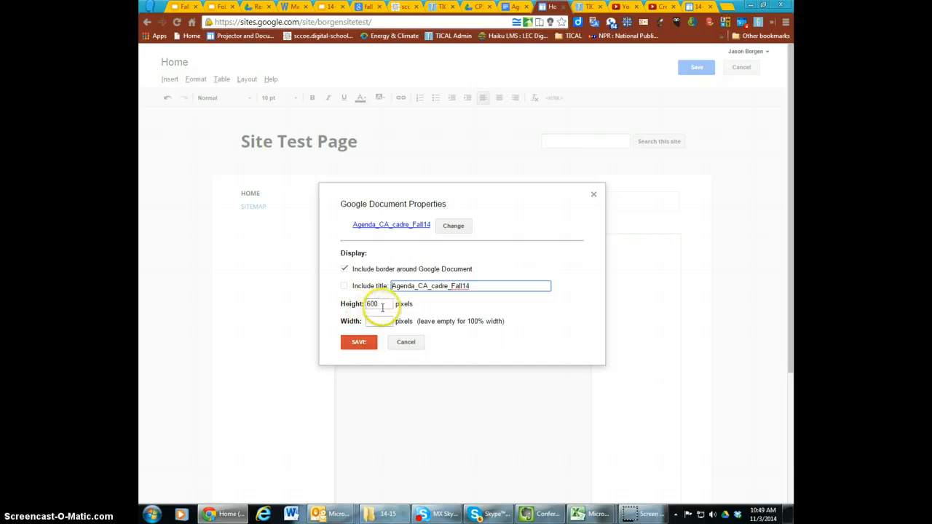
double_click(374, 304)
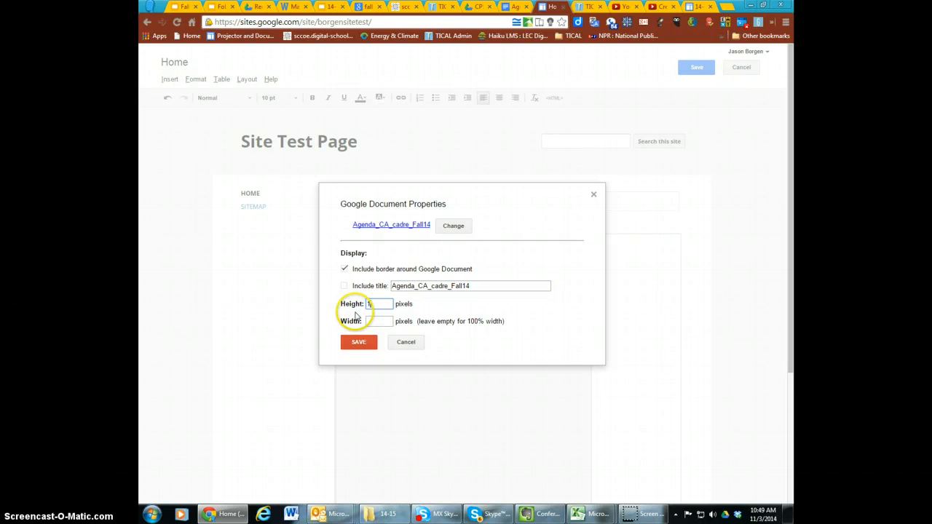
text(1000)
click(364, 342)
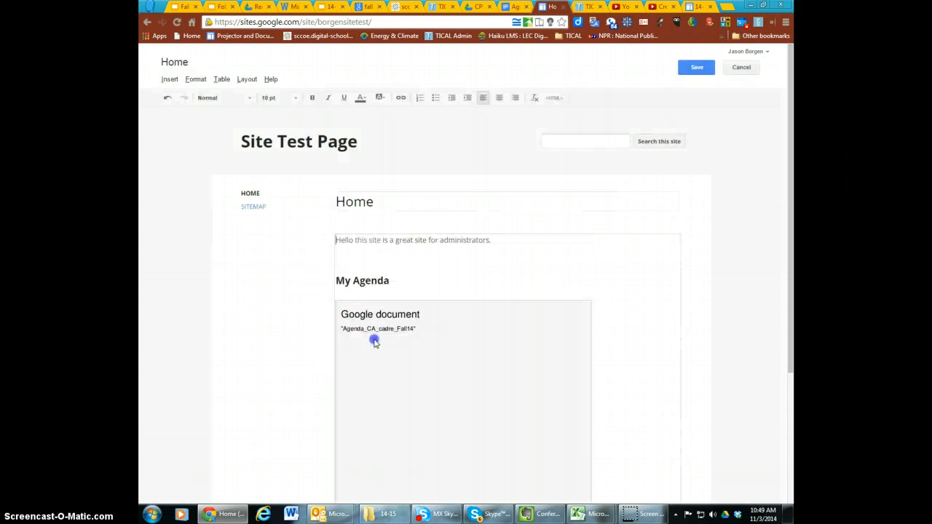
Save the Home page and check how the resized agenda displays under the My Agenda heading
click(708, 67)
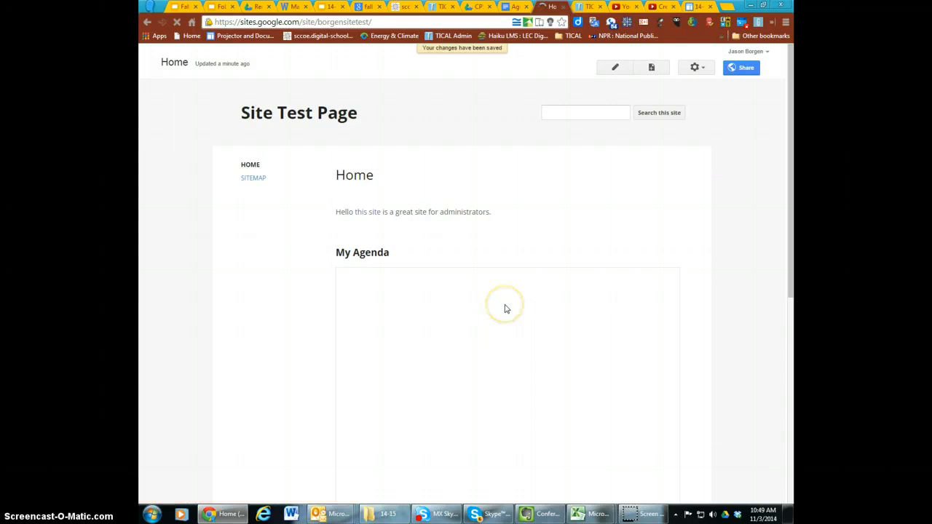
scroll(510, 310, down, 10)
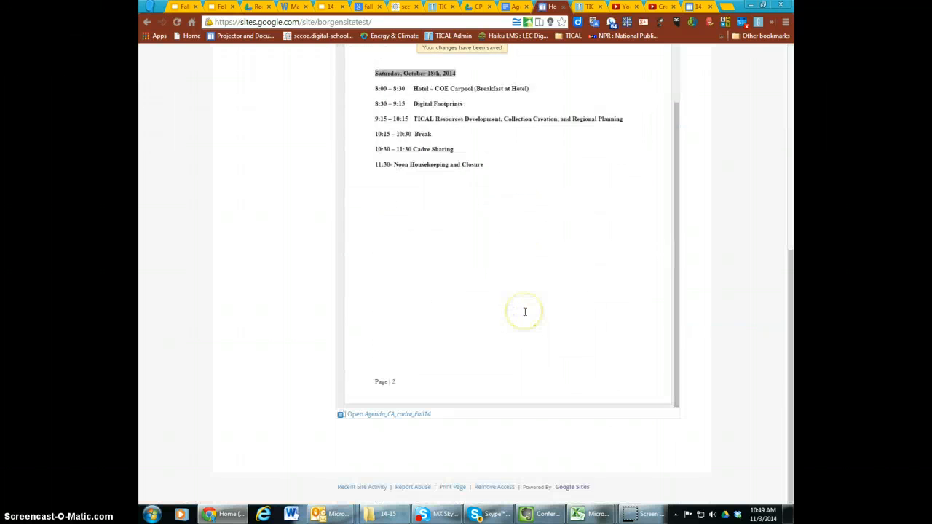
scroll(524, 311, up, 10)
scroll(524, 312, down, 5)
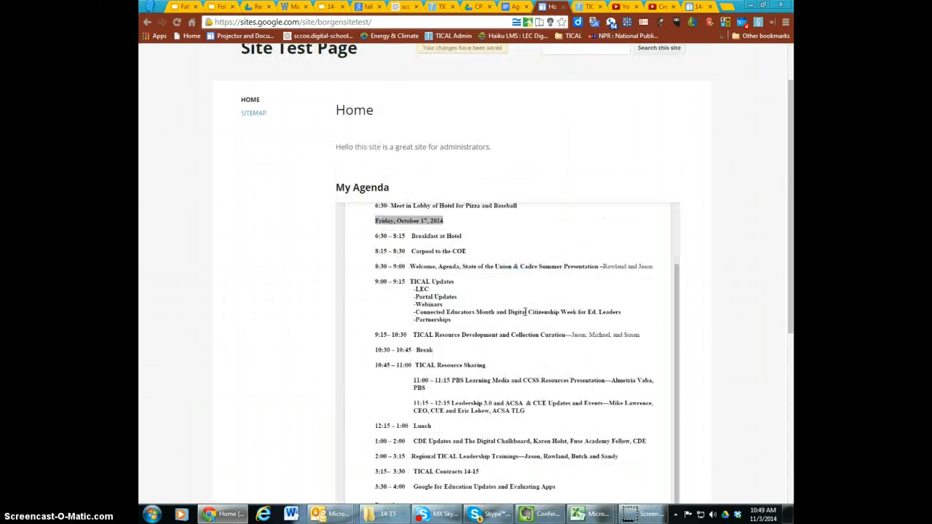
scroll(524, 320, down, 6)
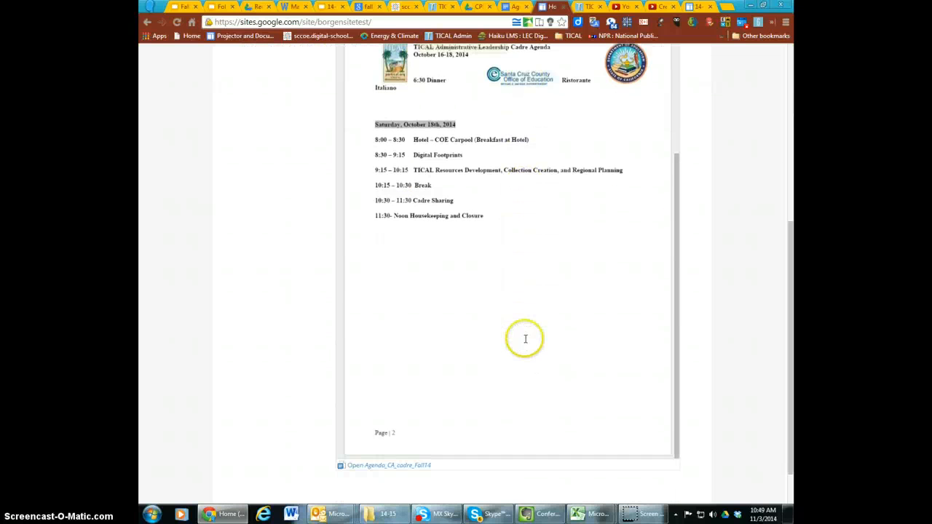
scroll(525, 339, up, 3)
scroll(524, 337, up, 8)
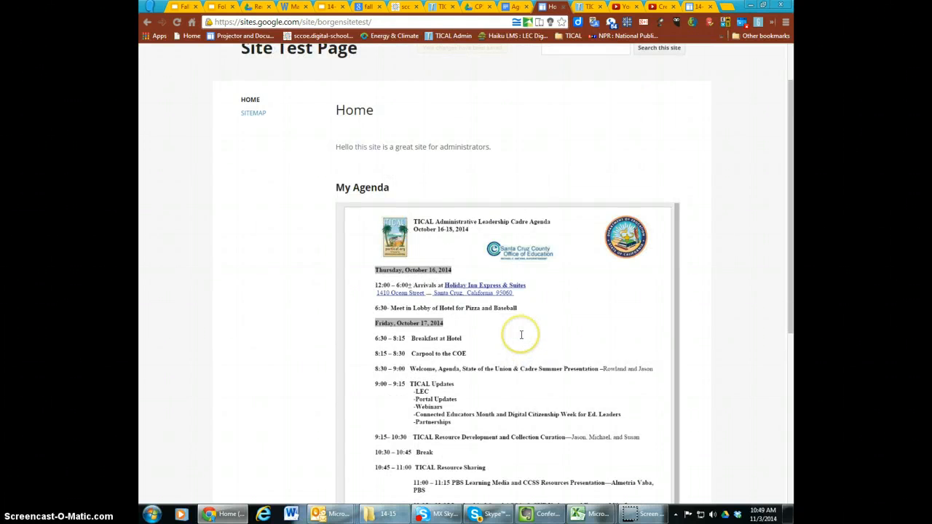
scroll(521, 335, up, 2)
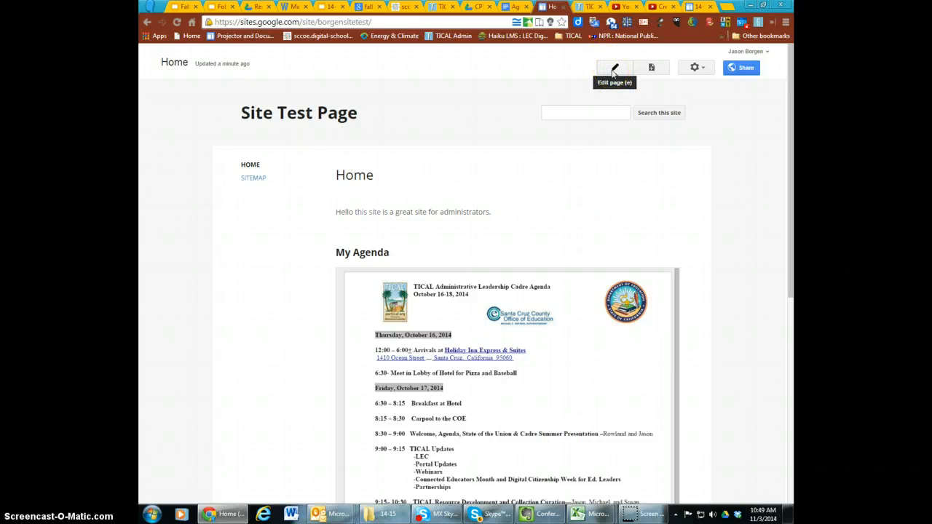
Remove the embedded Google document from beneath the My Agenda heading and save the Home page
click(614, 71)
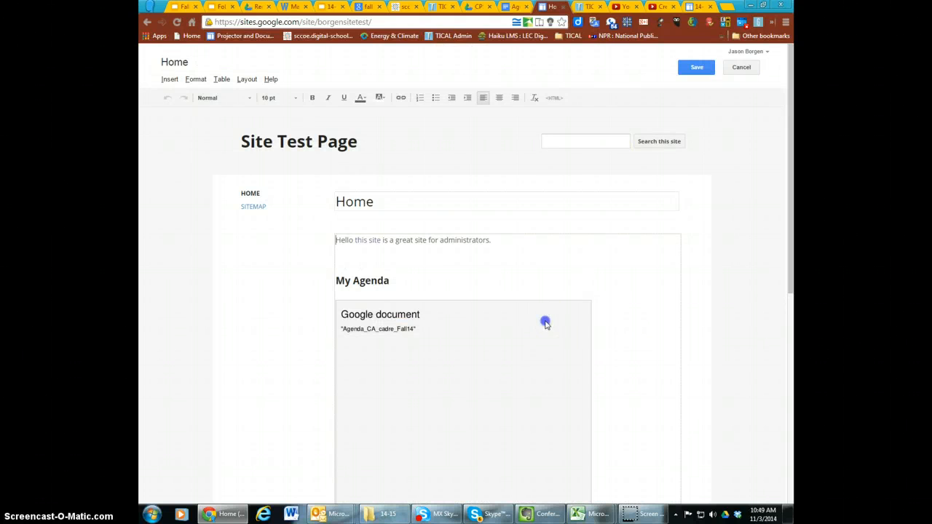
click(545, 322)
click(470, 282)
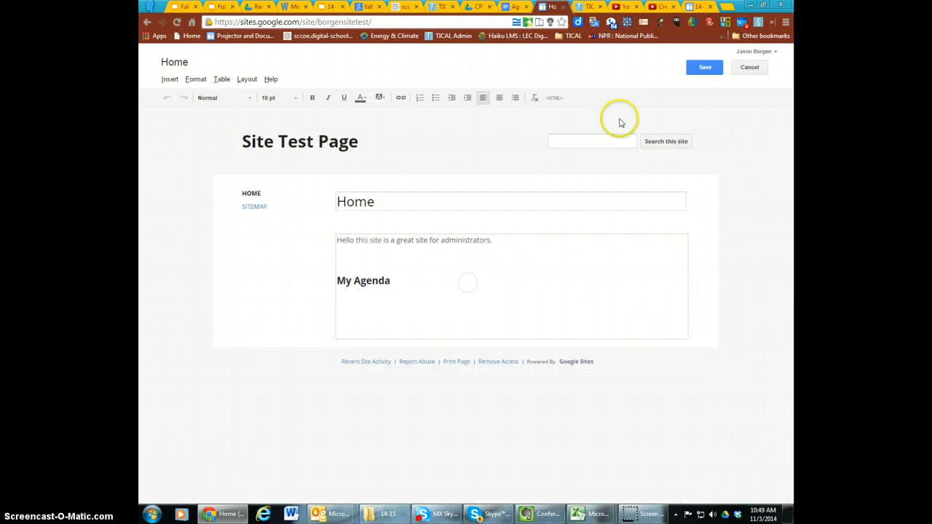
click(701, 68)
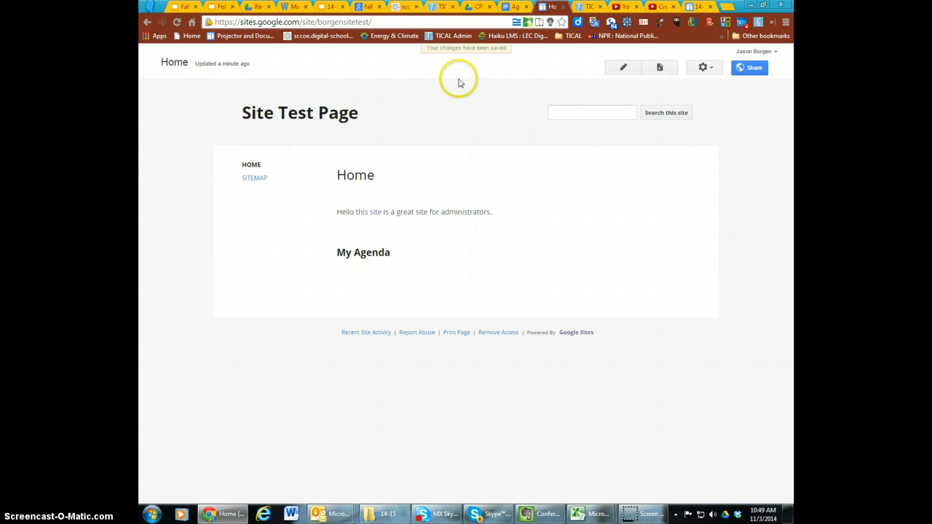
Return to the Drive folder and turn off converting uploaded files to Google Docs editor format in the settings
click(473, 7)
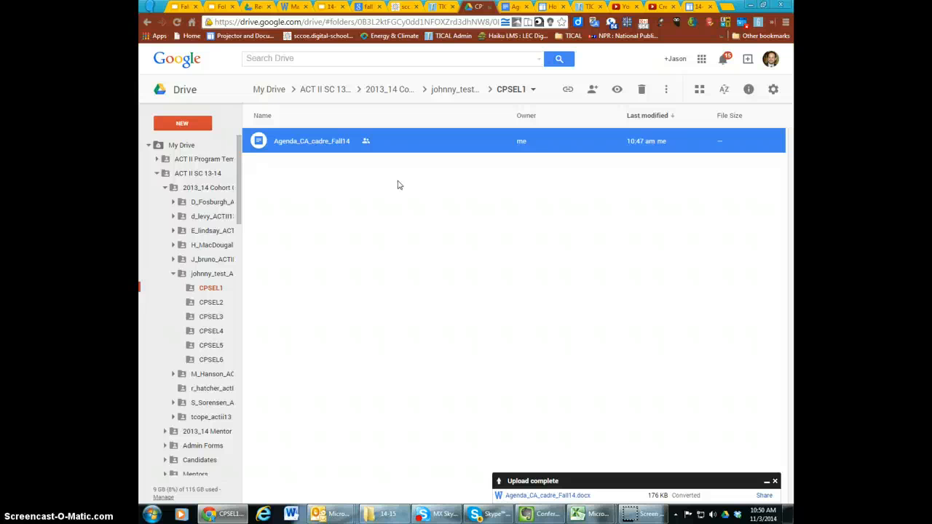
click(774, 89)
click(739, 111)
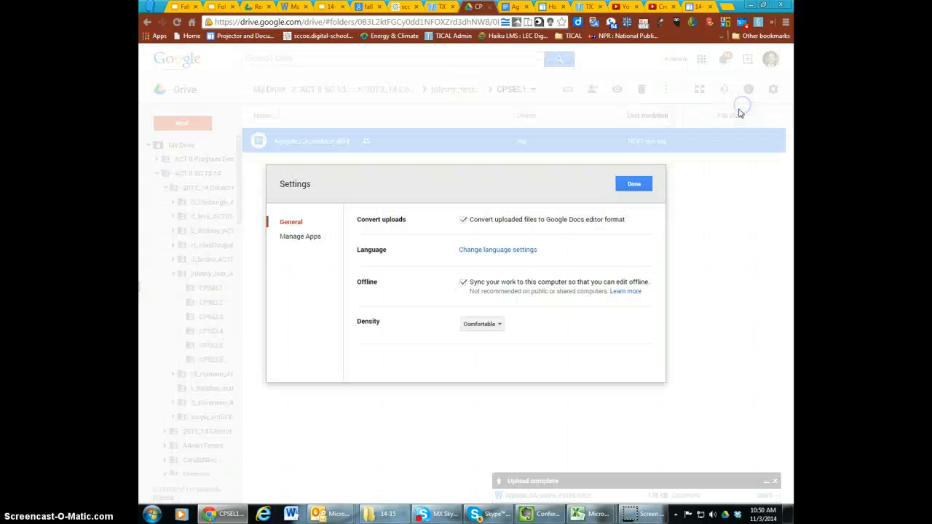
click(462, 220)
click(632, 184)
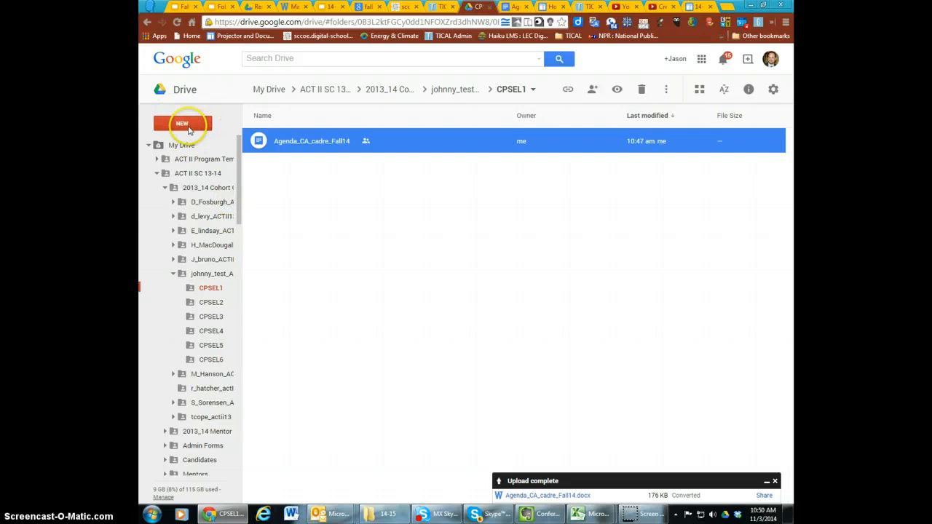
Upload the Word file Agenda_CA_cadre_Fall14 from the 14-15 folder into the CPSEL1 folder
click(185, 126)
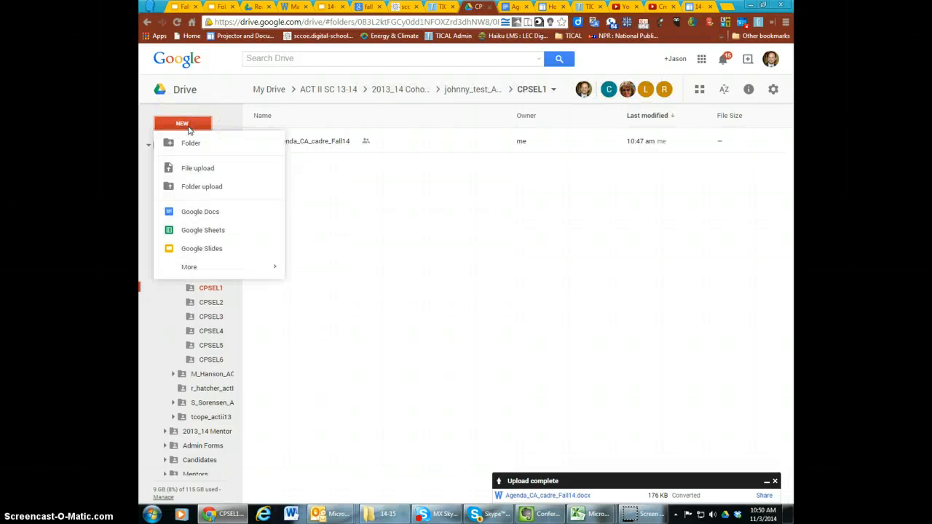
click(197, 169)
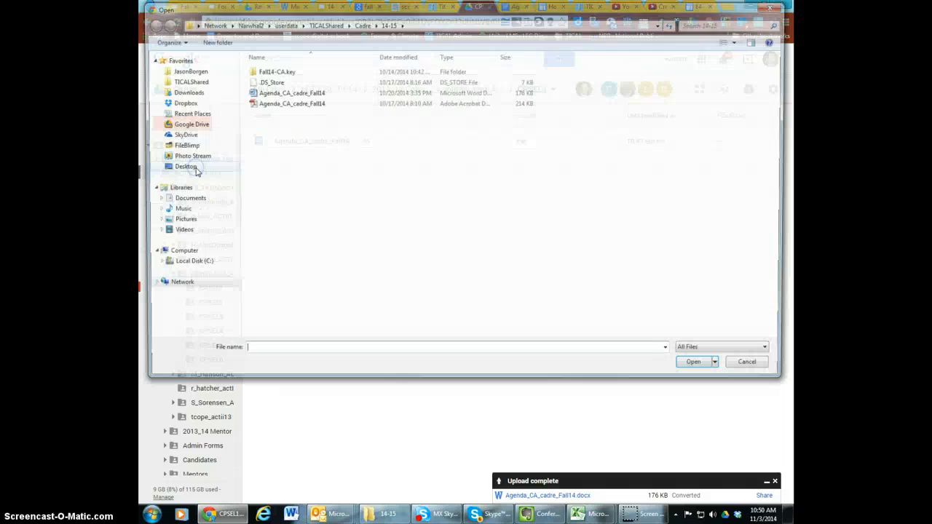
double_click(287, 93)
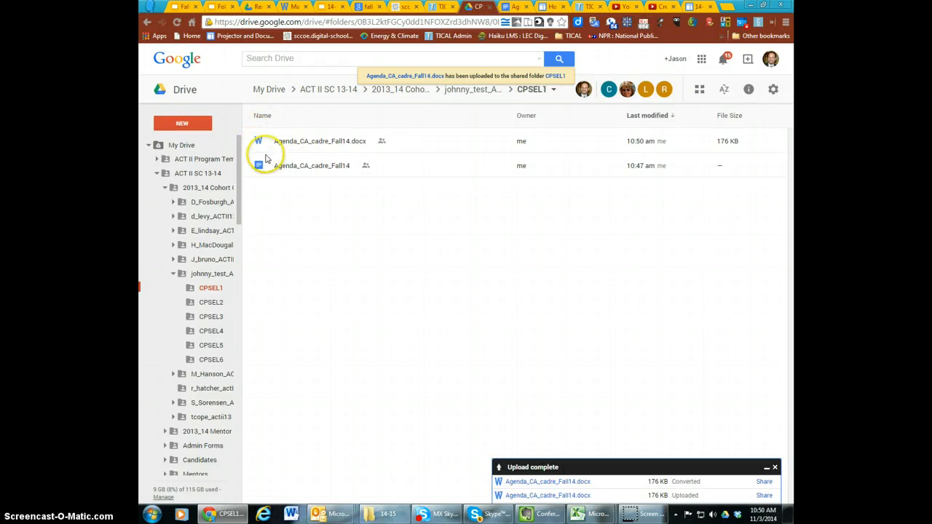
Preview the uploaded Agenda_CA_cadre_Fall14.docx and set its link sharing to On - Public on the web with view access
double_click(328, 145)
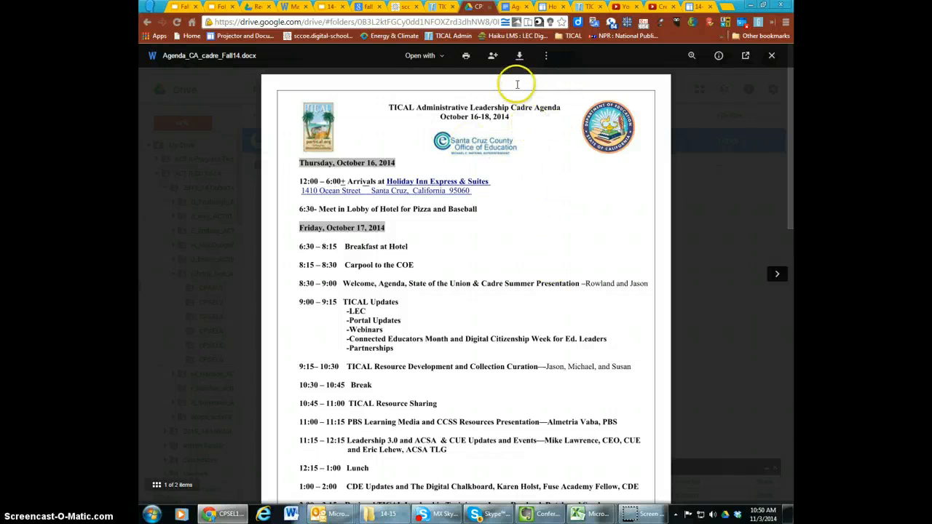
click(493, 56)
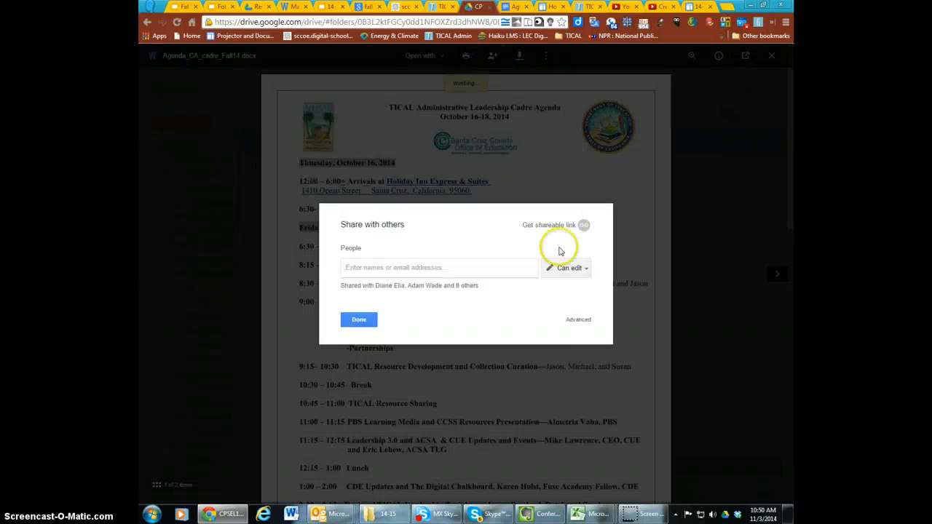
click(579, 321)
click(524, 236)
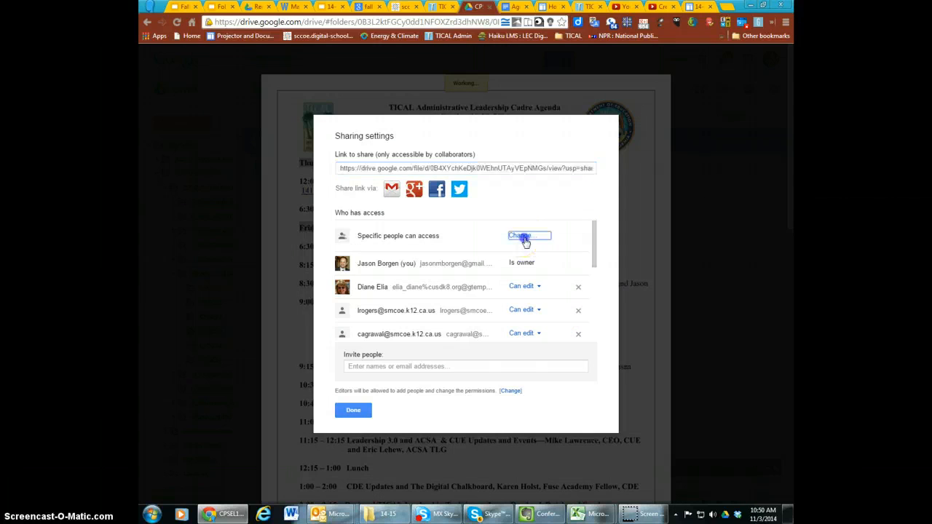
click(353, 230)
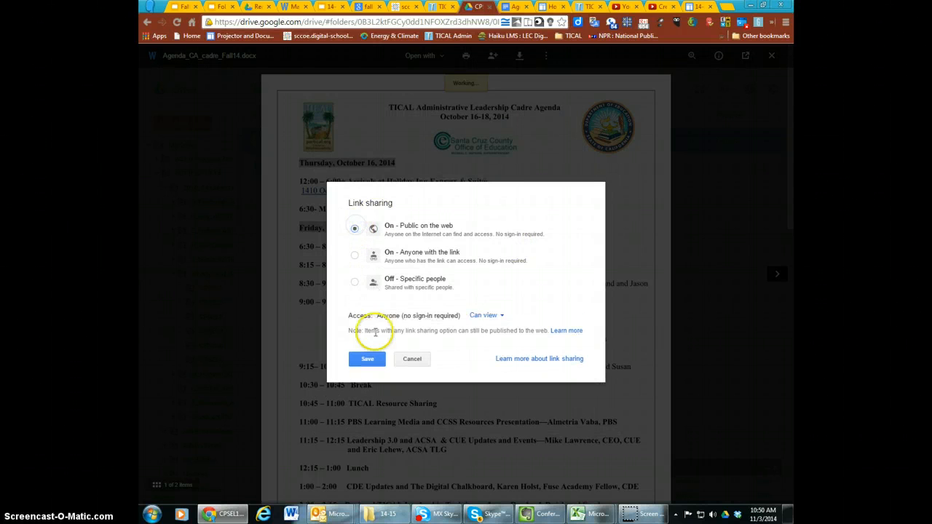
click(366, 361)
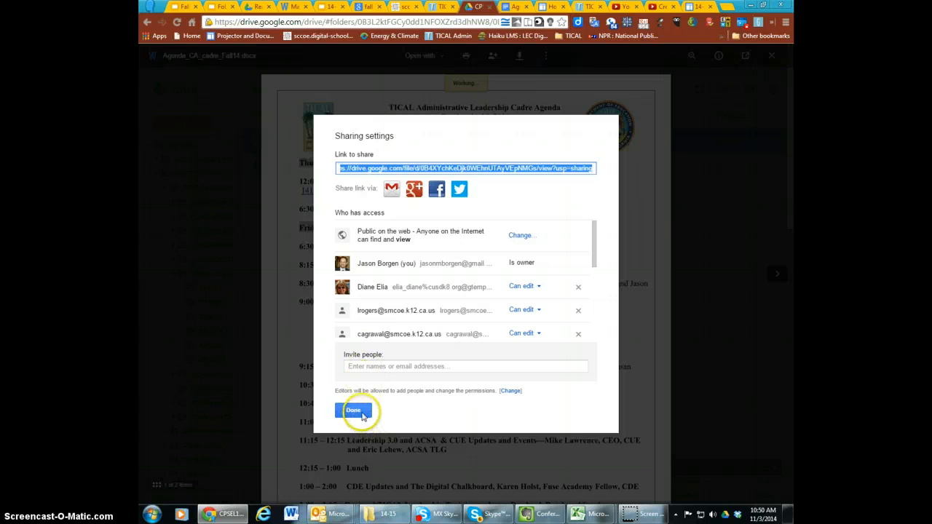
click(353, 412)
click(530, 248)
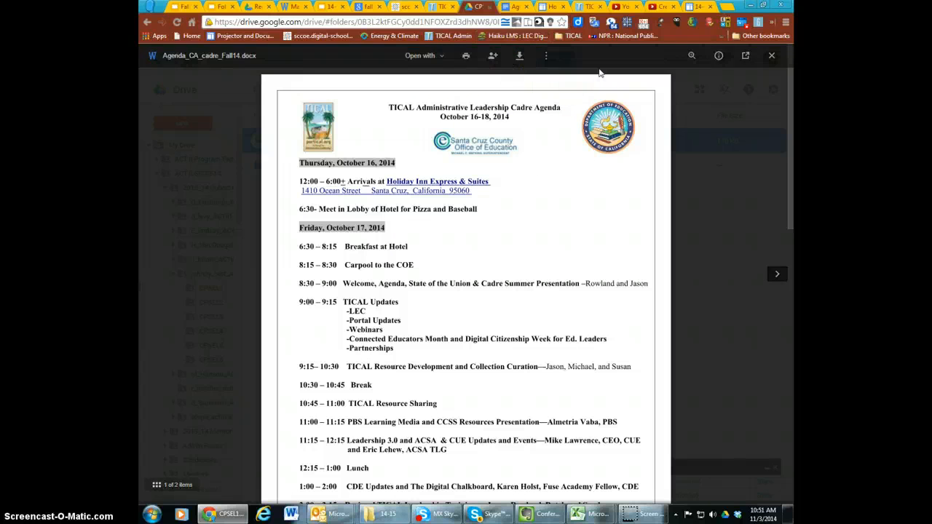
mouse_move(561, 54)
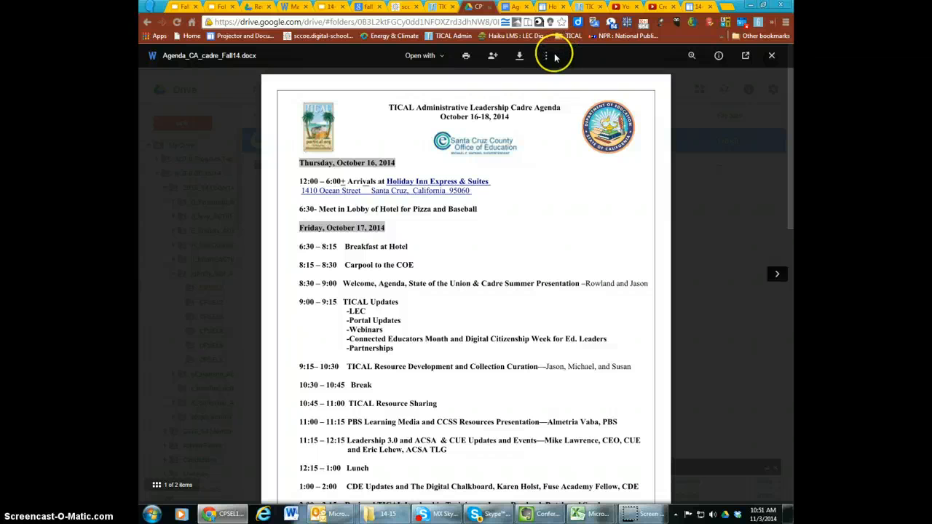
click(546, 56)
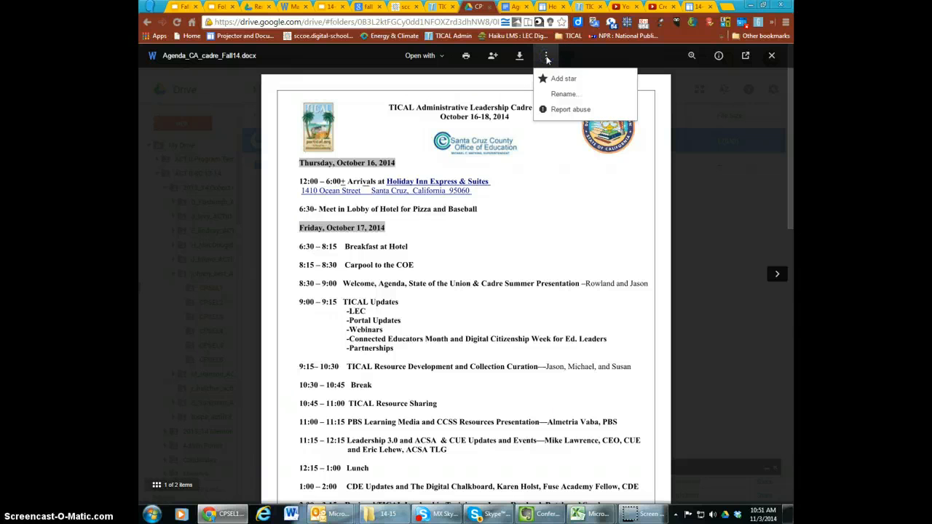
click(546, 56)
click(546, 56)
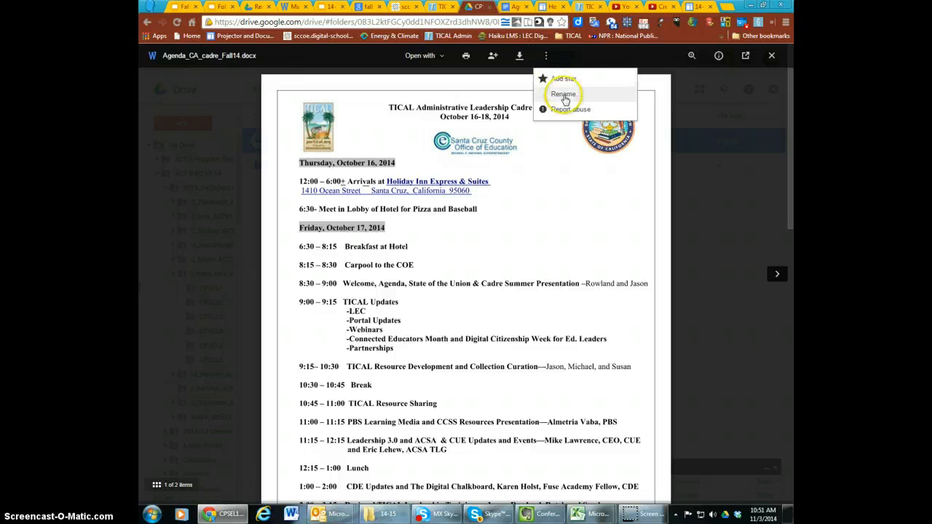
click(502, 111)
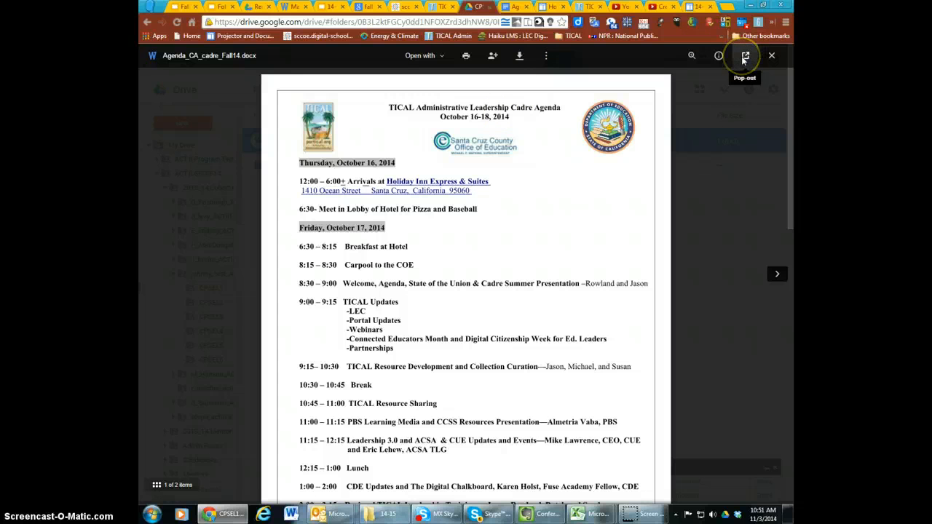
Pop the agenda preview out into its own browser tab and copy its HTML embed code
click(742, 56)
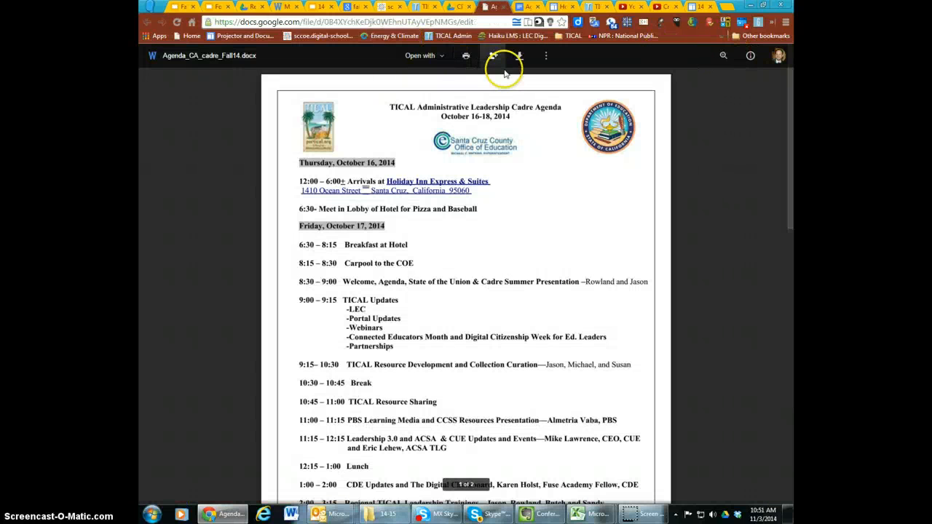
click(544, 58)
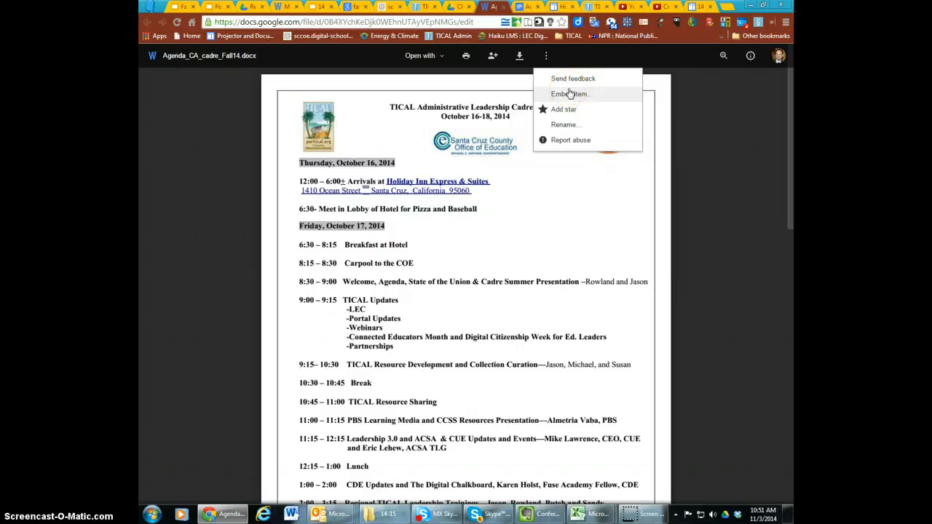
click(569, 93)
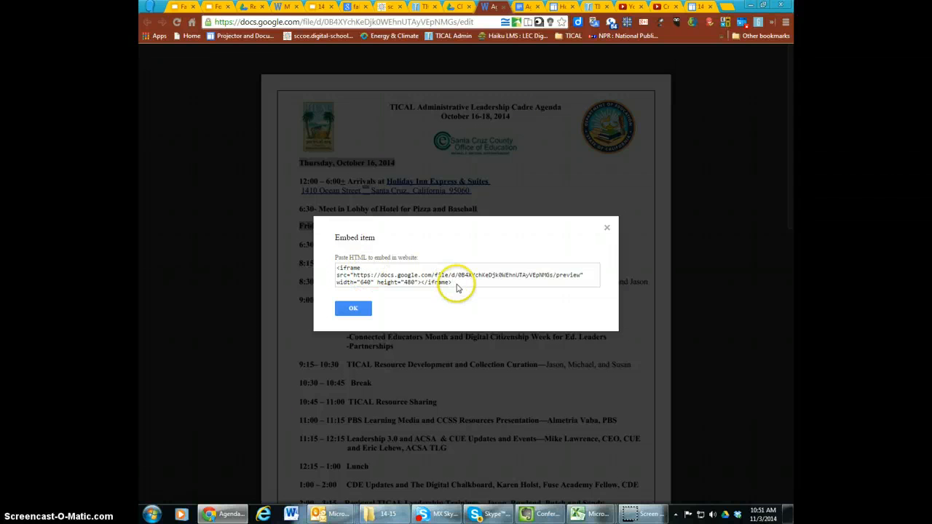
drag(456, 286, 293, 272)
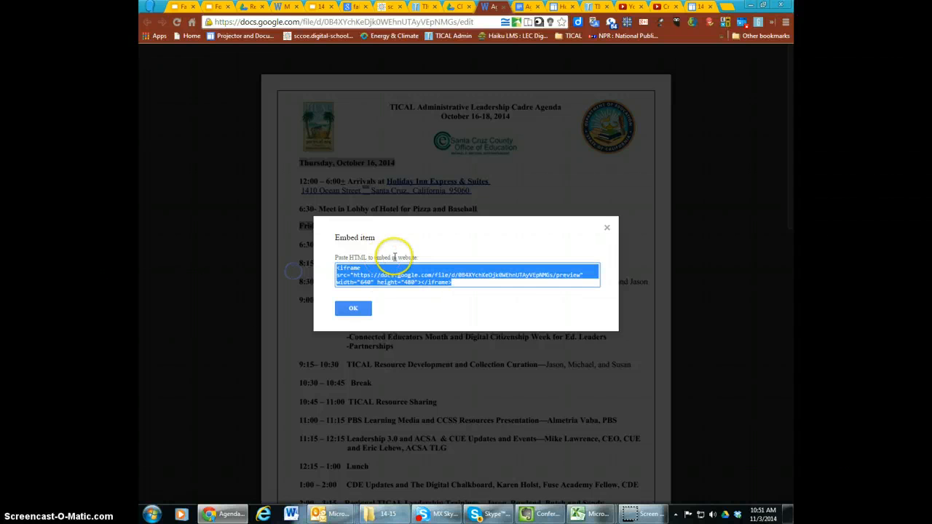
right_click(388, 271)
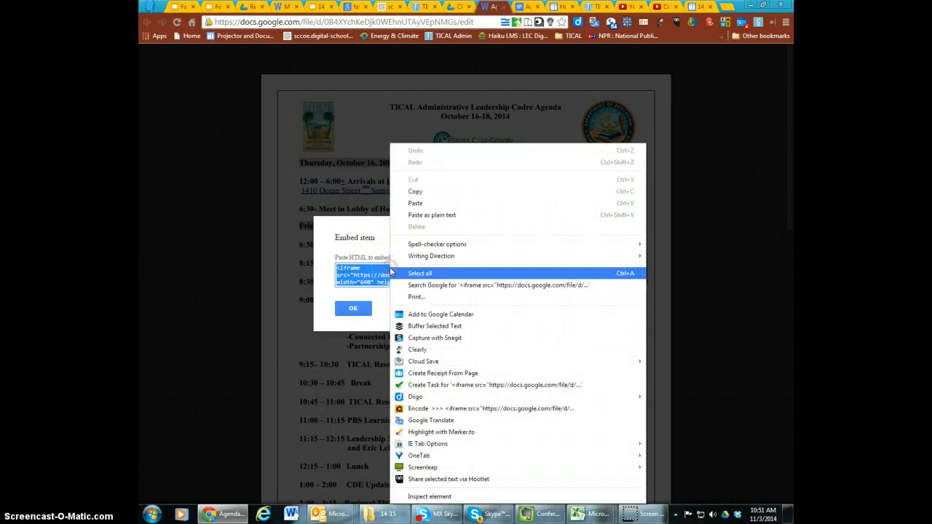
click(418, 192)
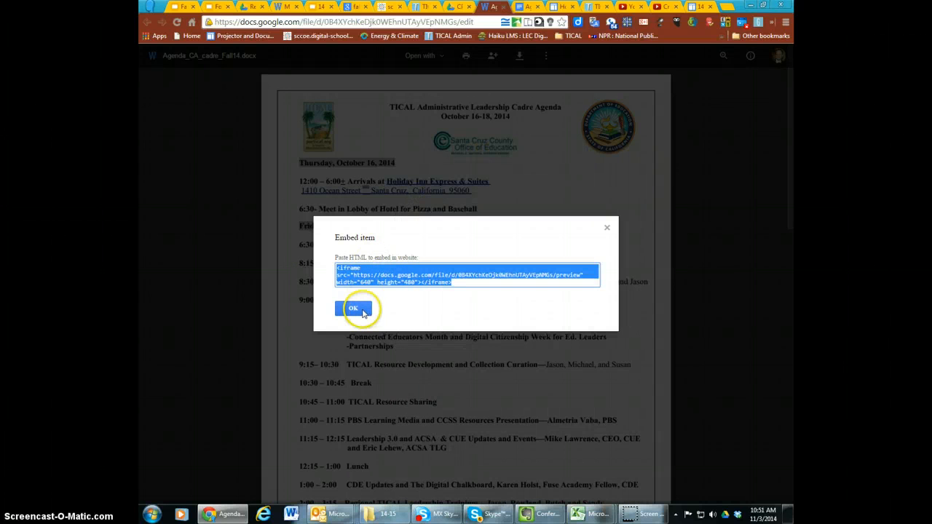
click(362, 310)
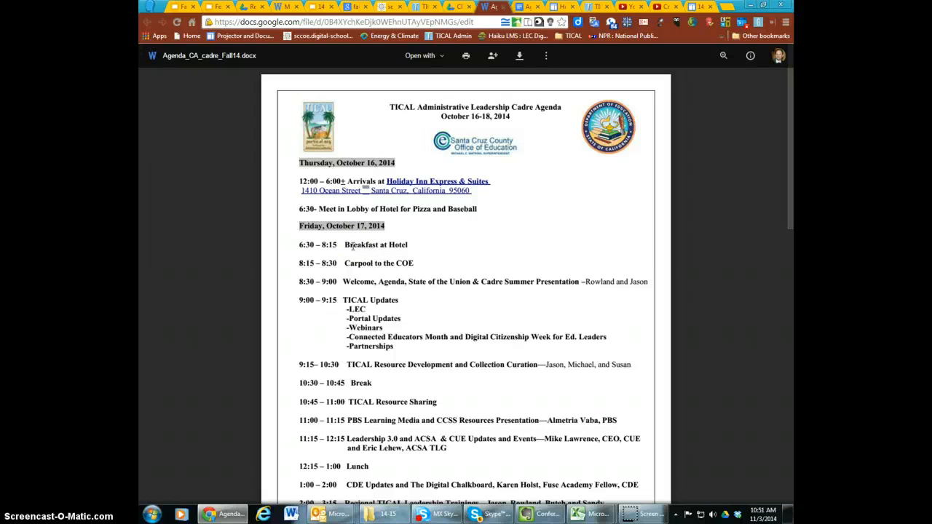
Return to the Google Sites Home page, start editing it and add a blank line after the My Agenda heading
click(557, 7)
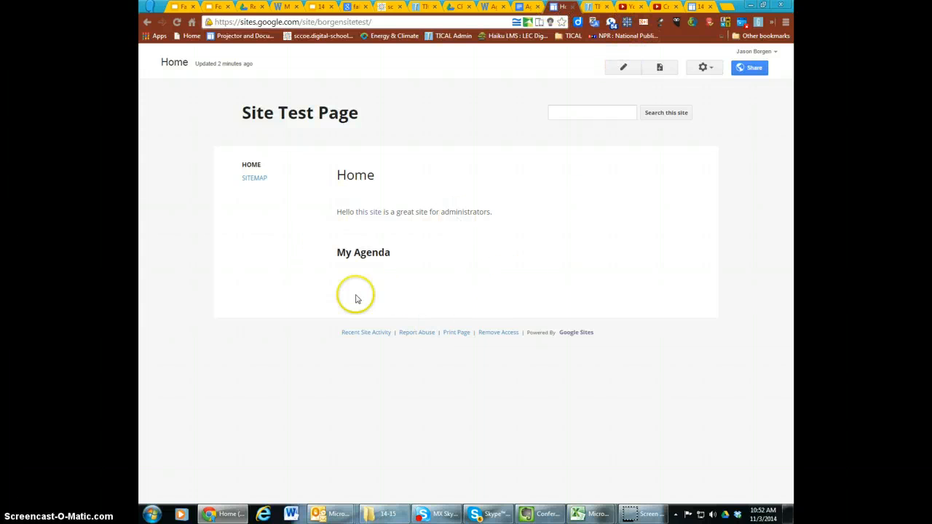
click(623, 68)
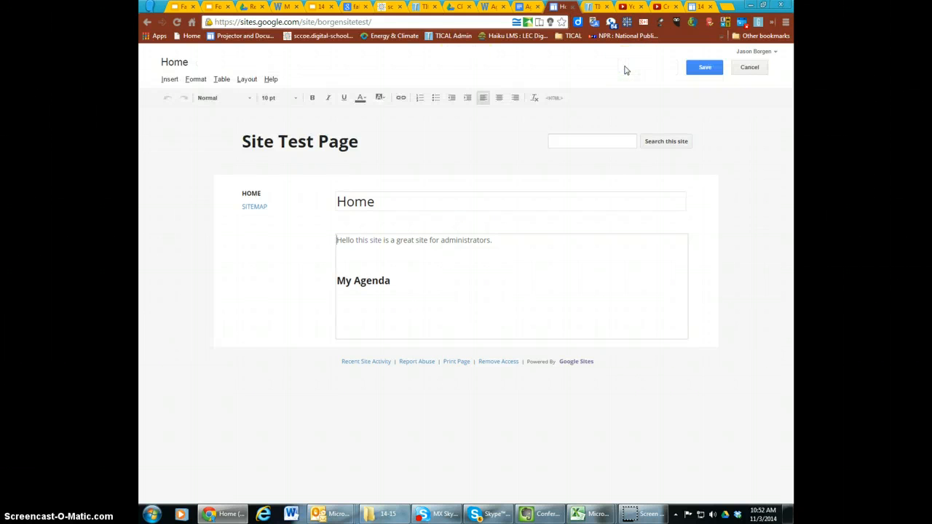
click(470, 281)
key(Return)
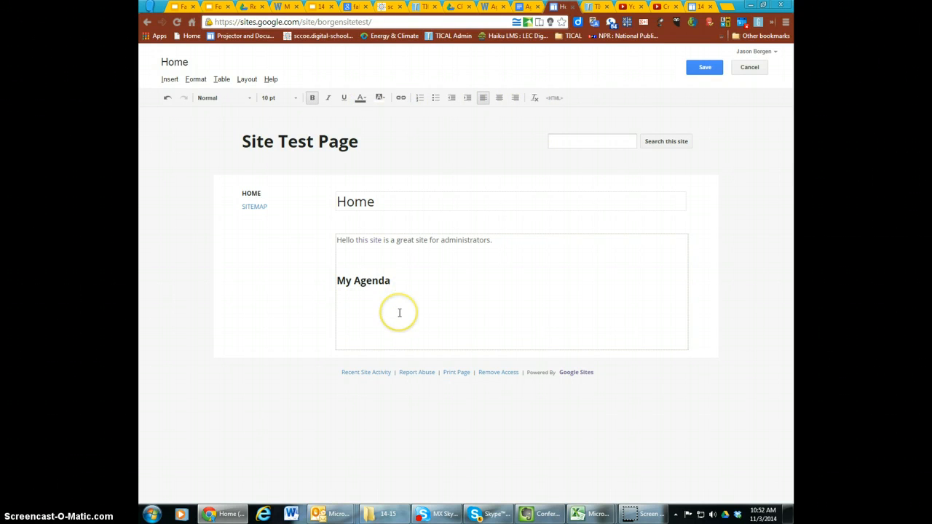
Paste the copied iframe code into the page's HTML source just below the My Agenda heading and update the page
click(553, 99)
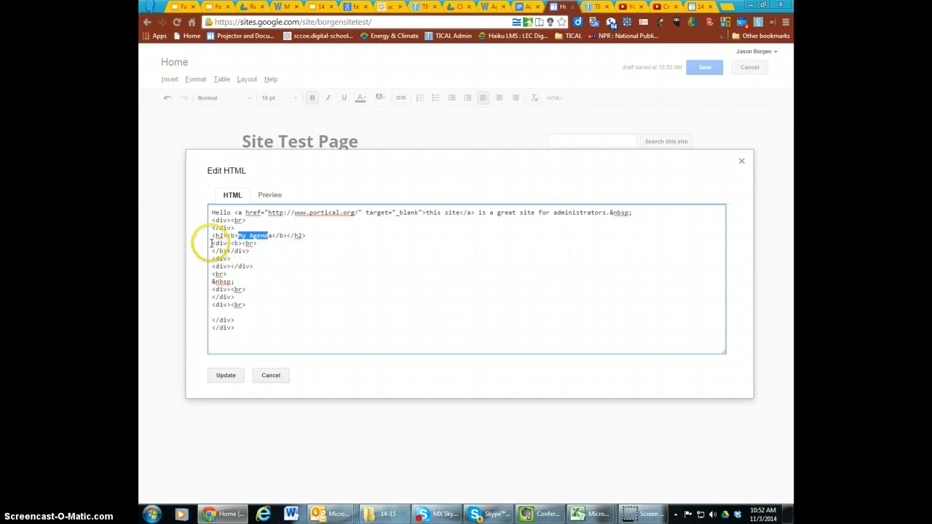
click(211, 243)
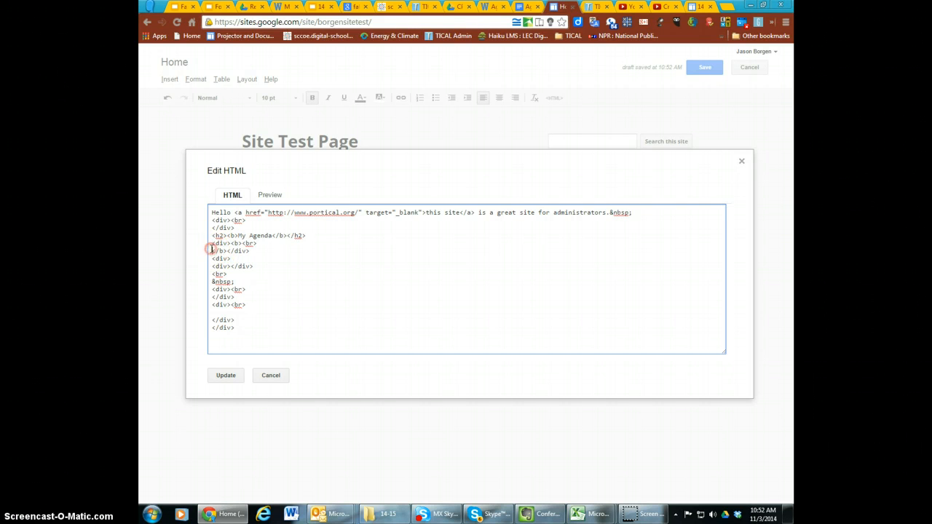
right_click(211, 249)
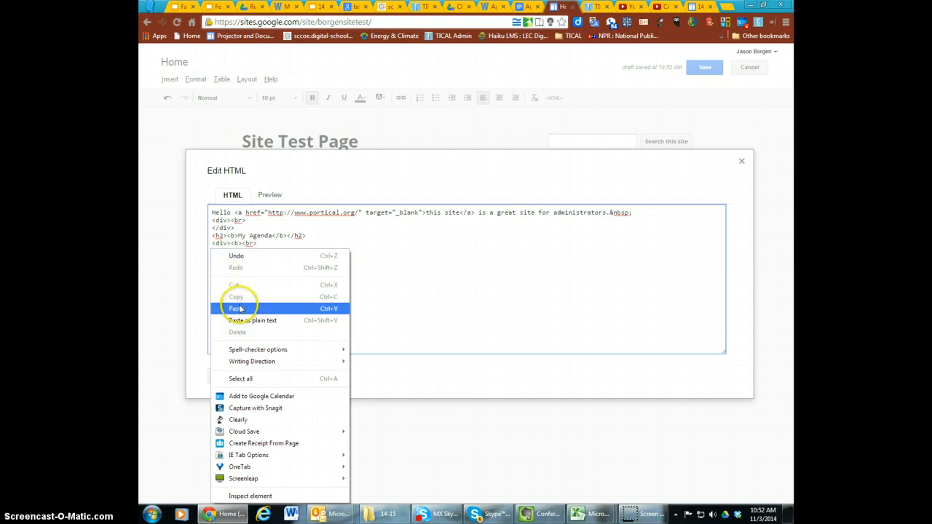
click(239, 309)
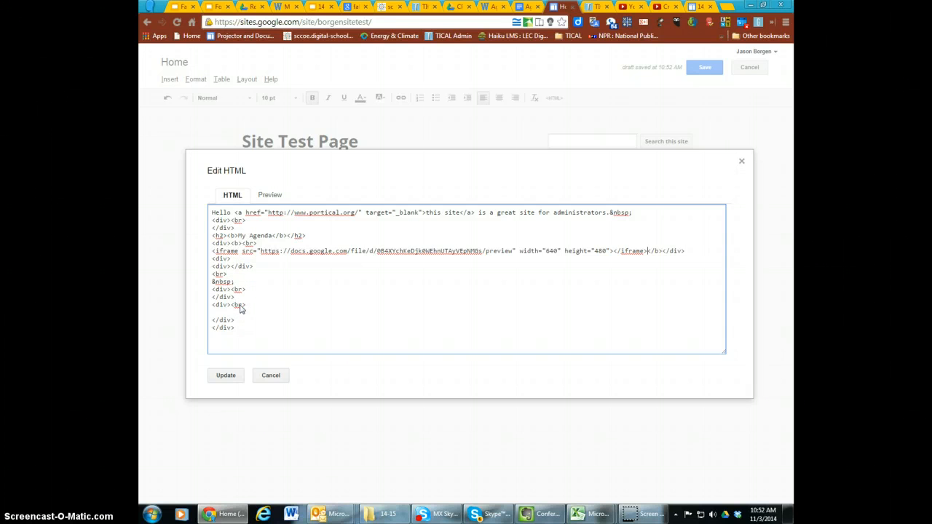
click(231, 376)
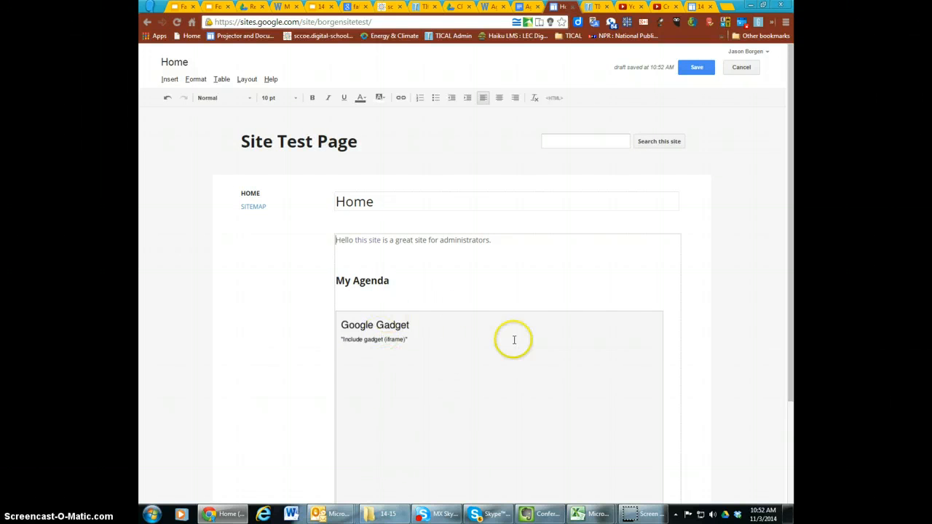
click(622, 339)
drag(622, 339, 594, 338)
drag(575, 304, 574, 296)
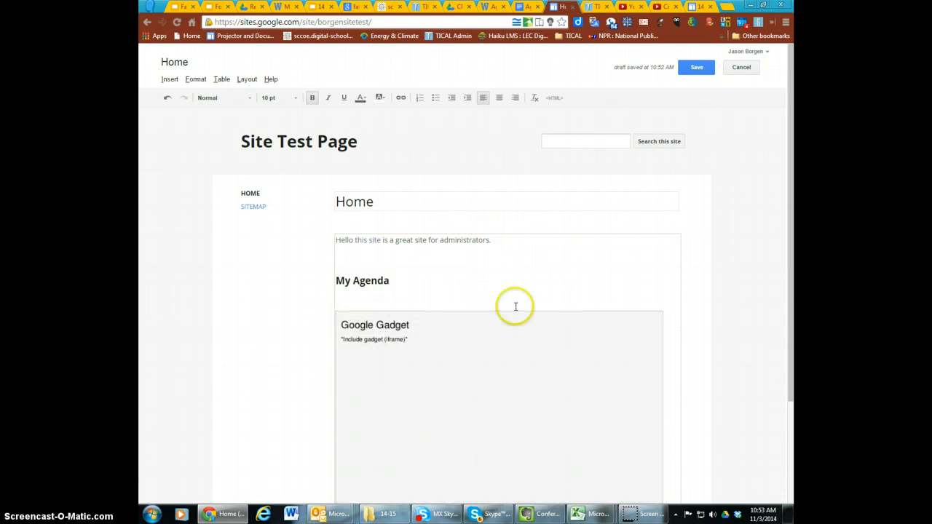
Open the properties of the iframe gadget under My Agenda and set its width to 100 percent
click(507, 358)
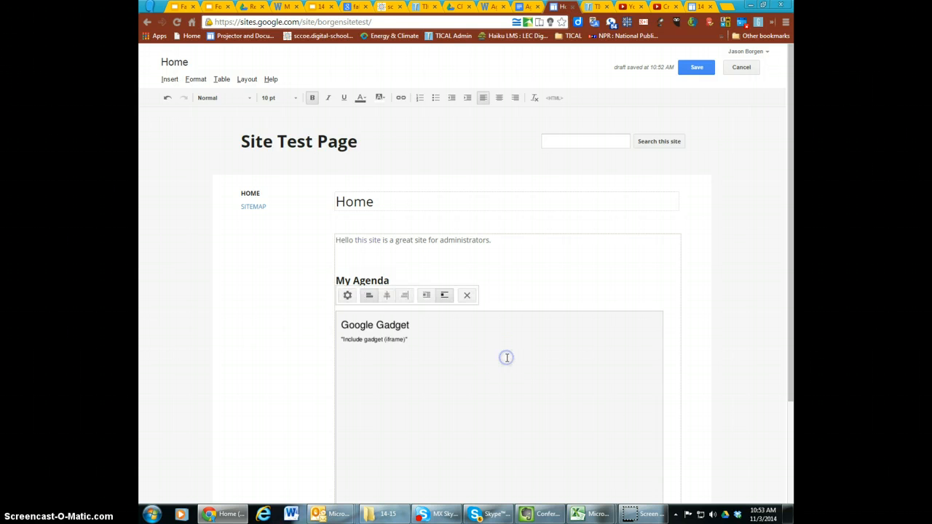
click(348, 296)
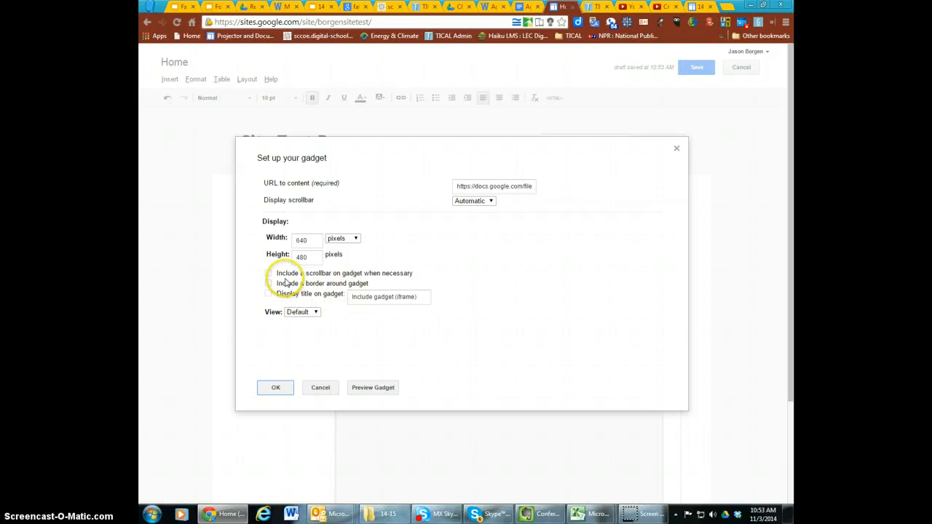
click(342, 240)
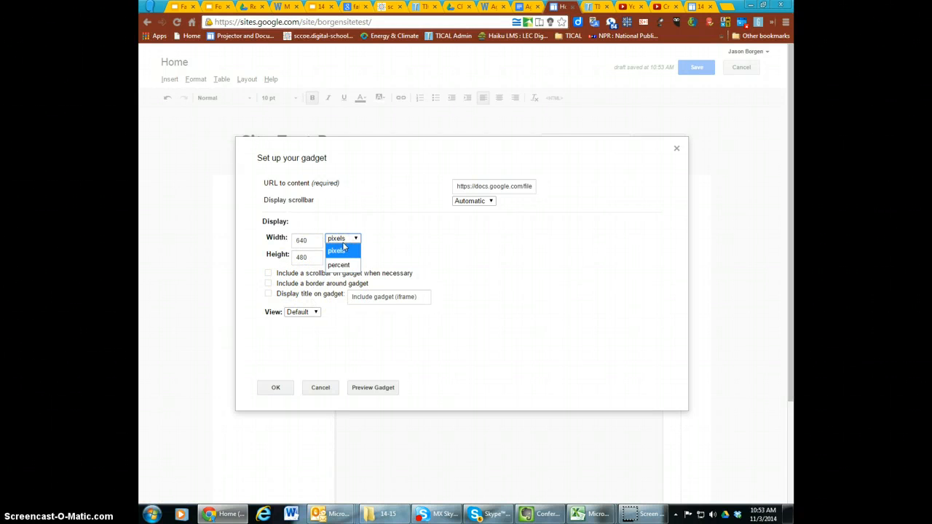
click(339, 265)
click(312, 241)
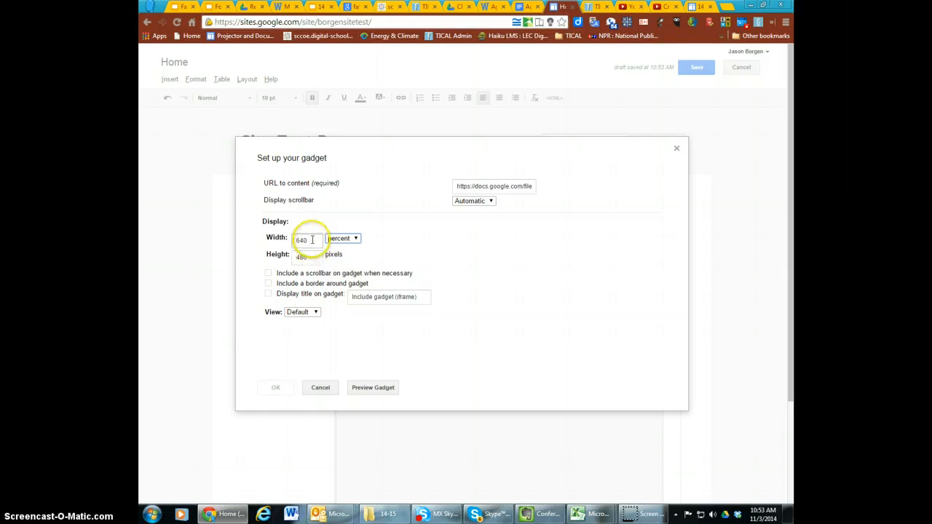
drag(312, 241, 276, 240)
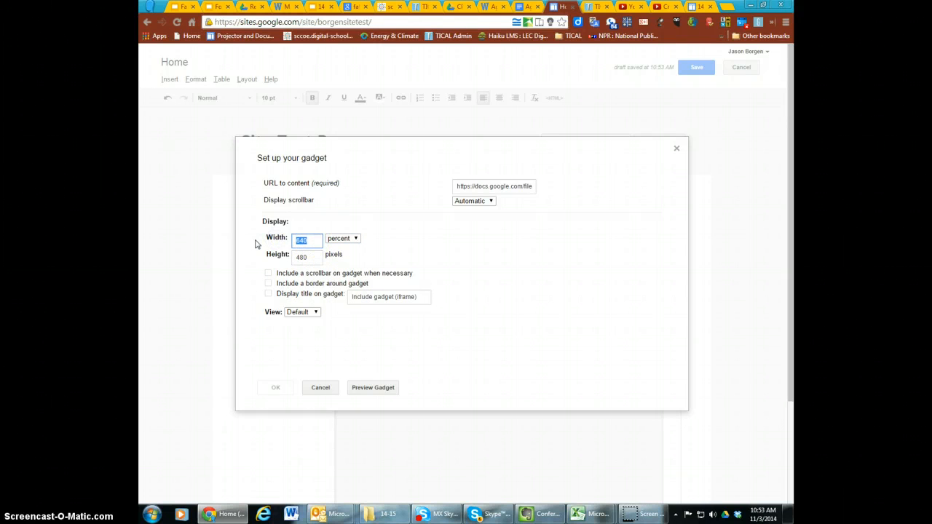
text(100)
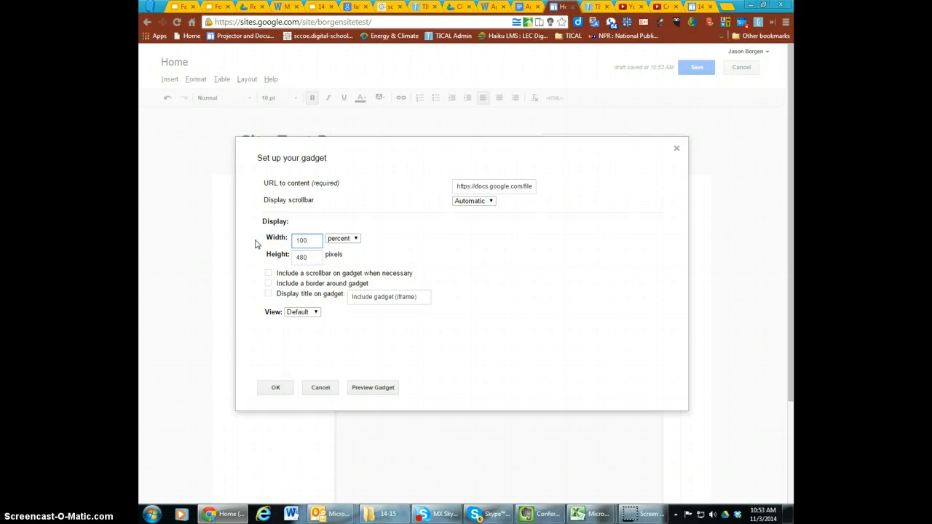
click(343, 239)
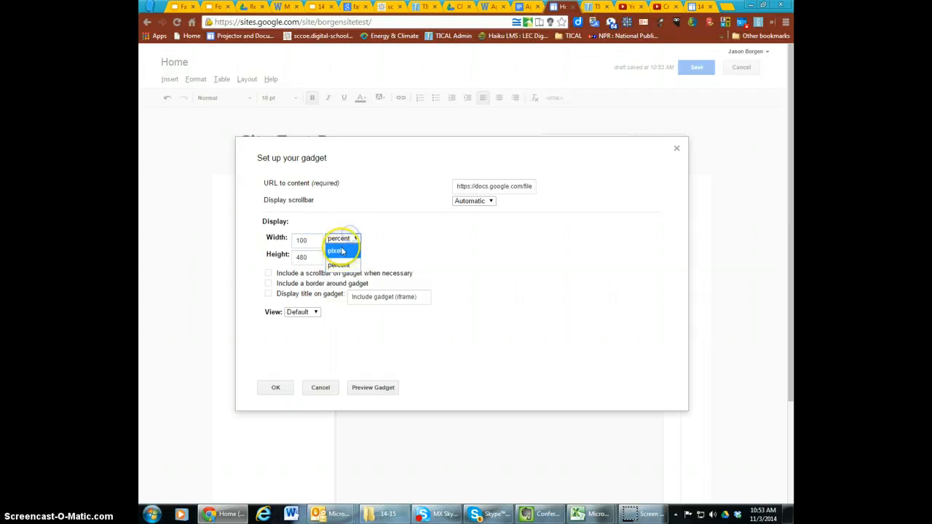
click(309, 245)
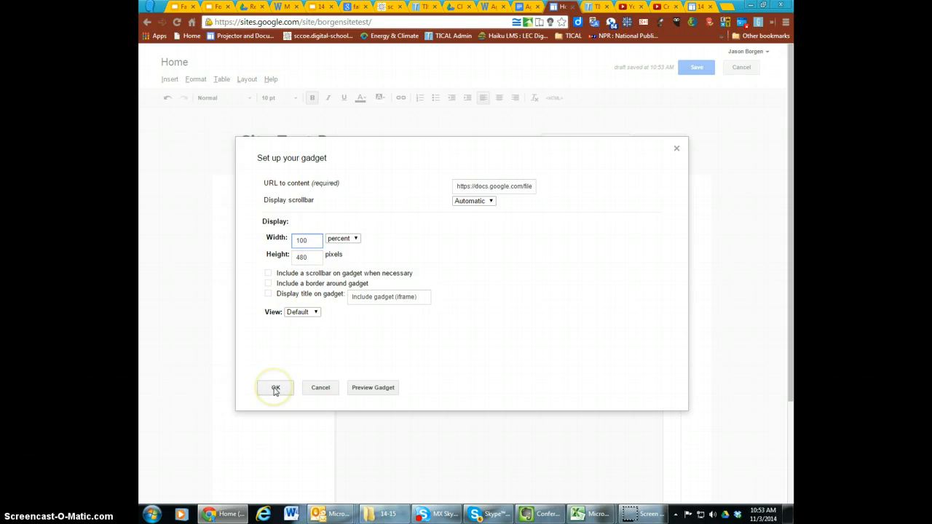
Include a scrollbar when necessary and a border around the gadget, confirm the settings and save the Home page
click(269, 284)
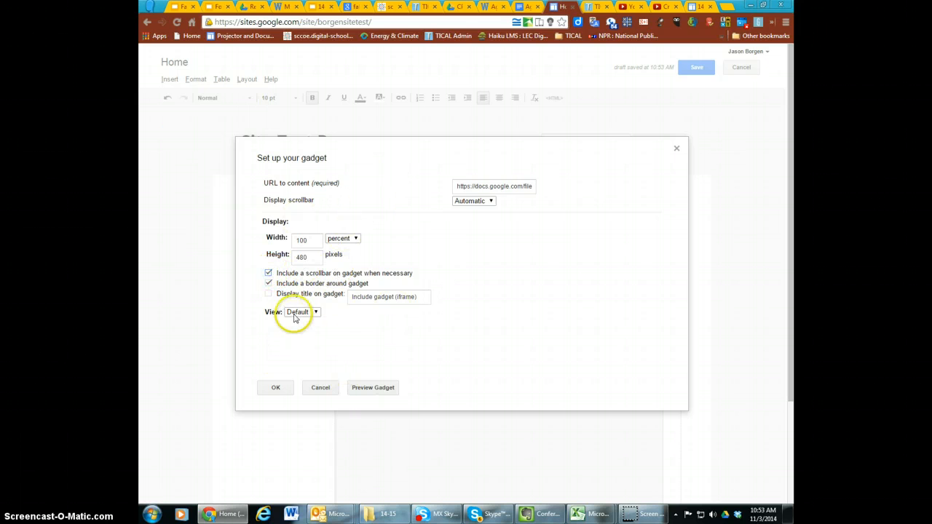
click(300, 311)
click(260, 329)
click(273, 389)
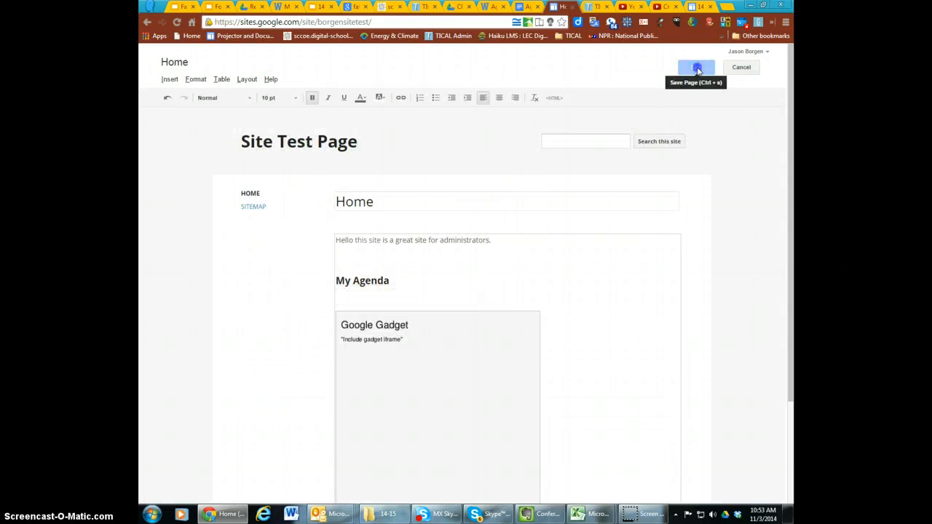
click(697, 68)
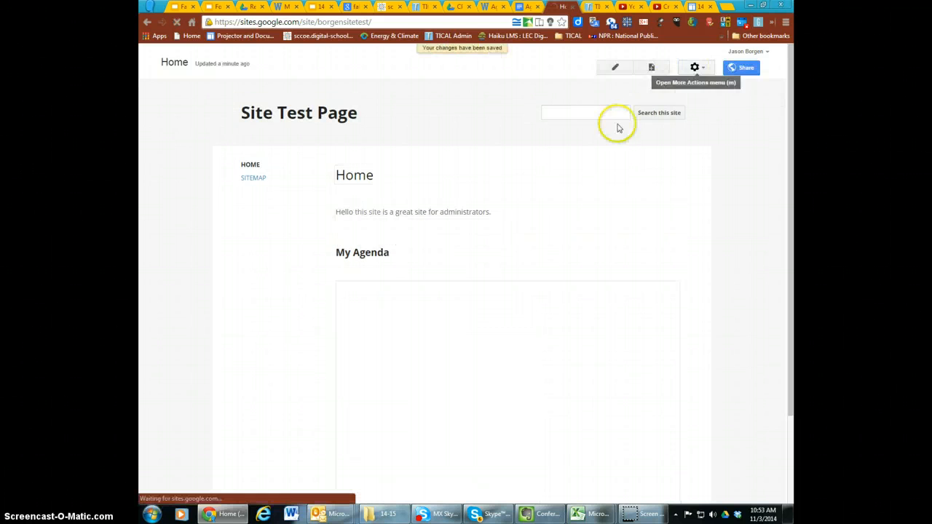
Collapse the page thumbnails in the embedded agenda viewer and look through both pages of the document
scroll(574, 252, down, 1)
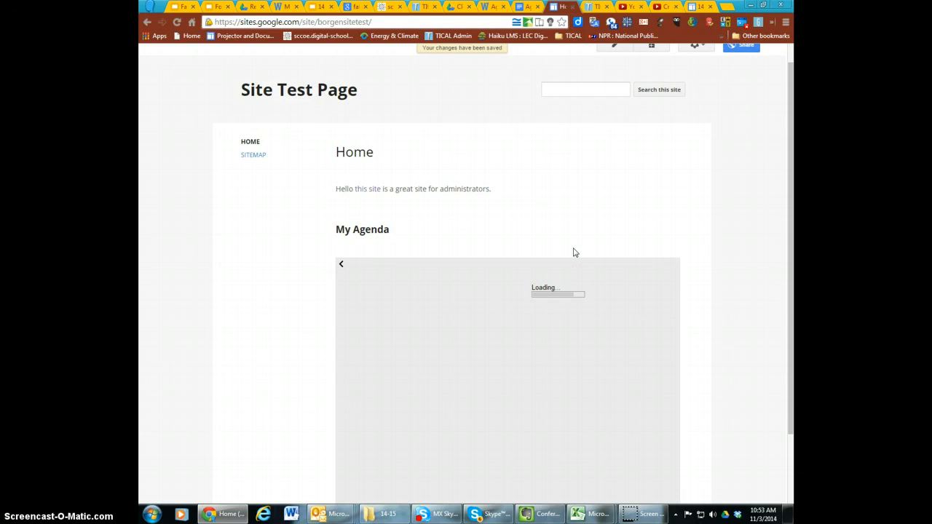
scroll(575, 252, down, 2)
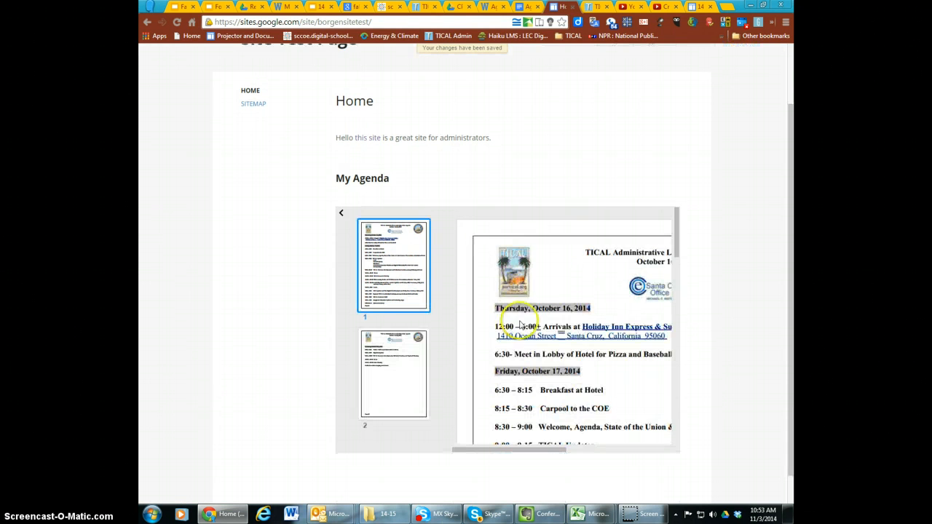
click(502, 453)
drag(502, 452, 491, 411)
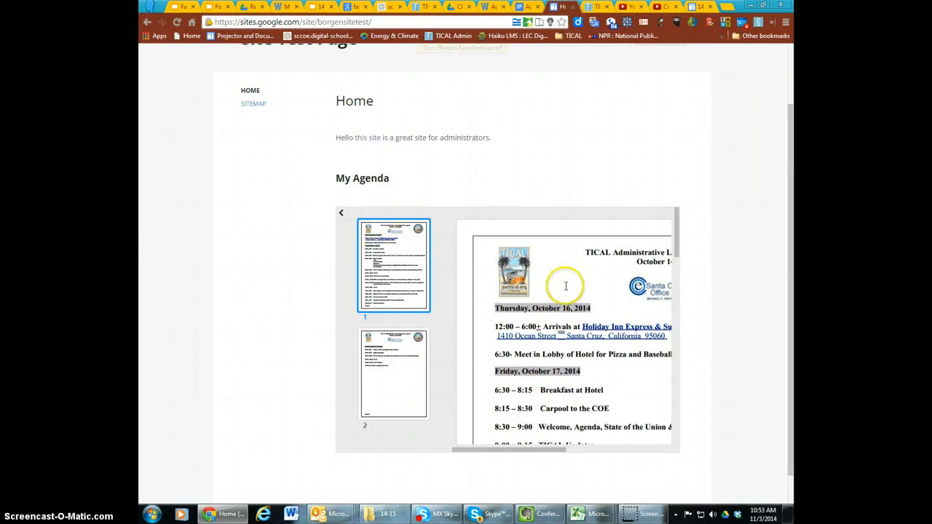
mouse_move(502, 450)
mouse_down()
mouse_move(576, 439)
mouse_move(500, 439)
mouse_up()
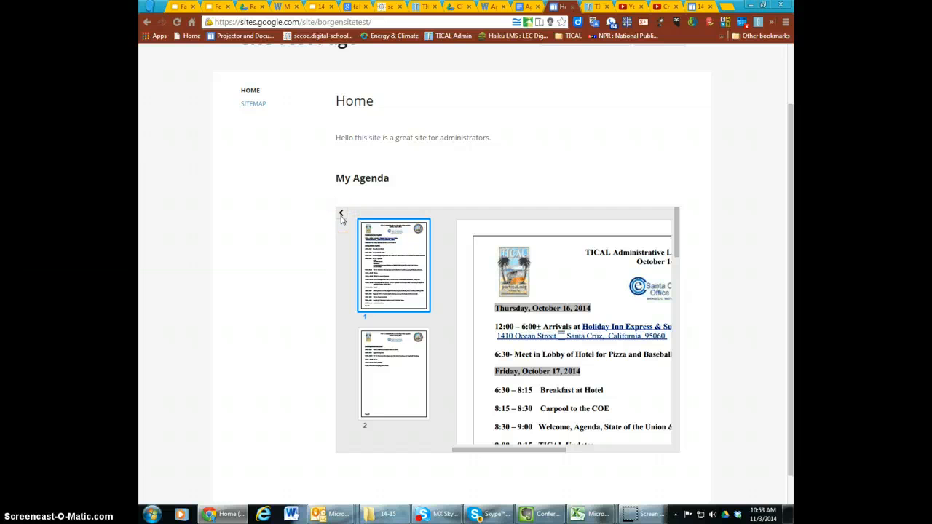
click(341, 217)
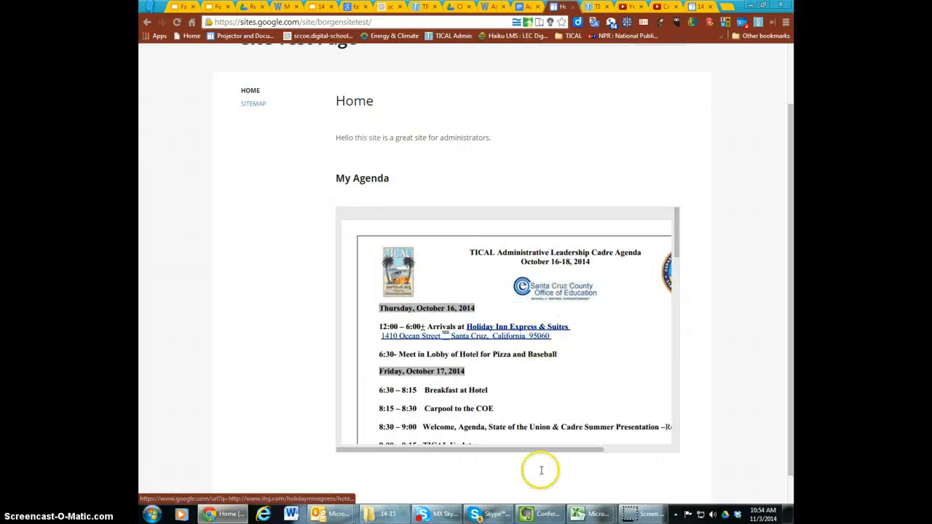
scroll(543, 383, down, 5)
scroll(540, 386, up, 2)
scroll(545, 407, down, 6)
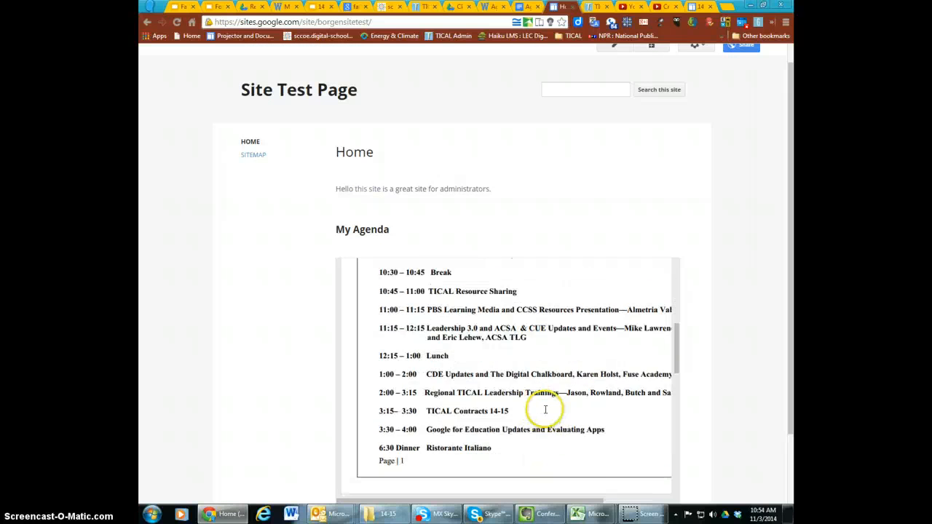
scroll(553, 426, down, 8)
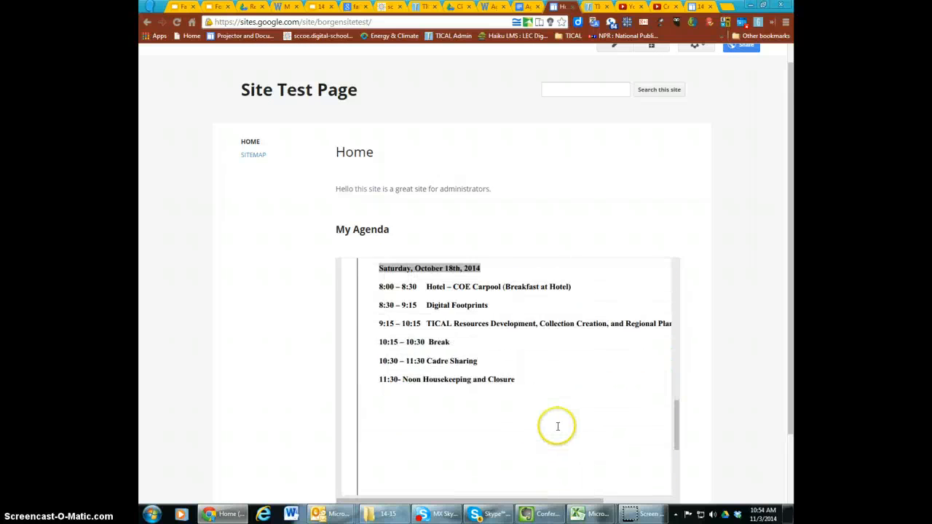
scroll(547, 444, up, 15)
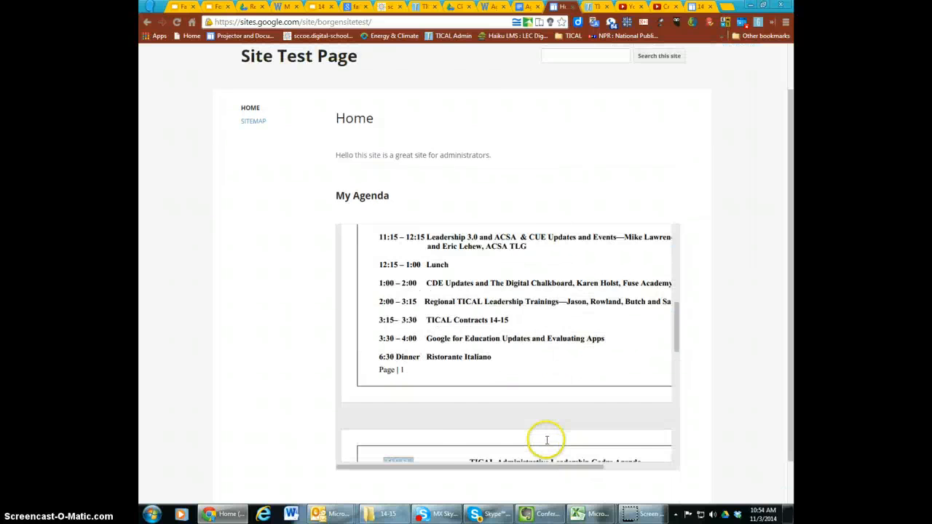